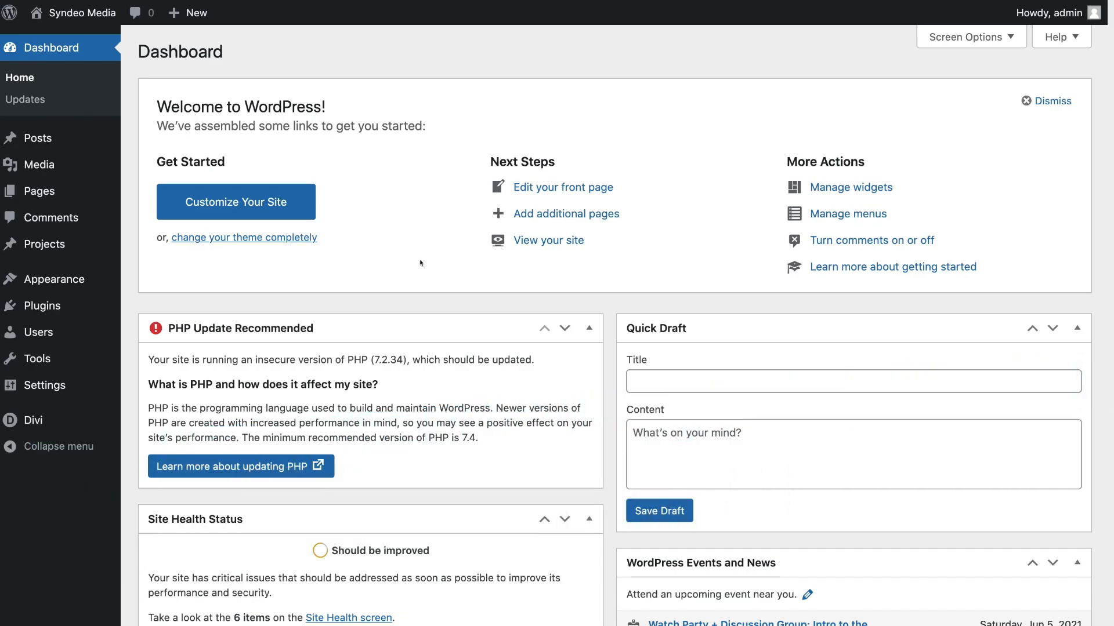
Find the Yoast SEO plugin in the plugin directory, install it and activate it.
mouse_move(66, 309)
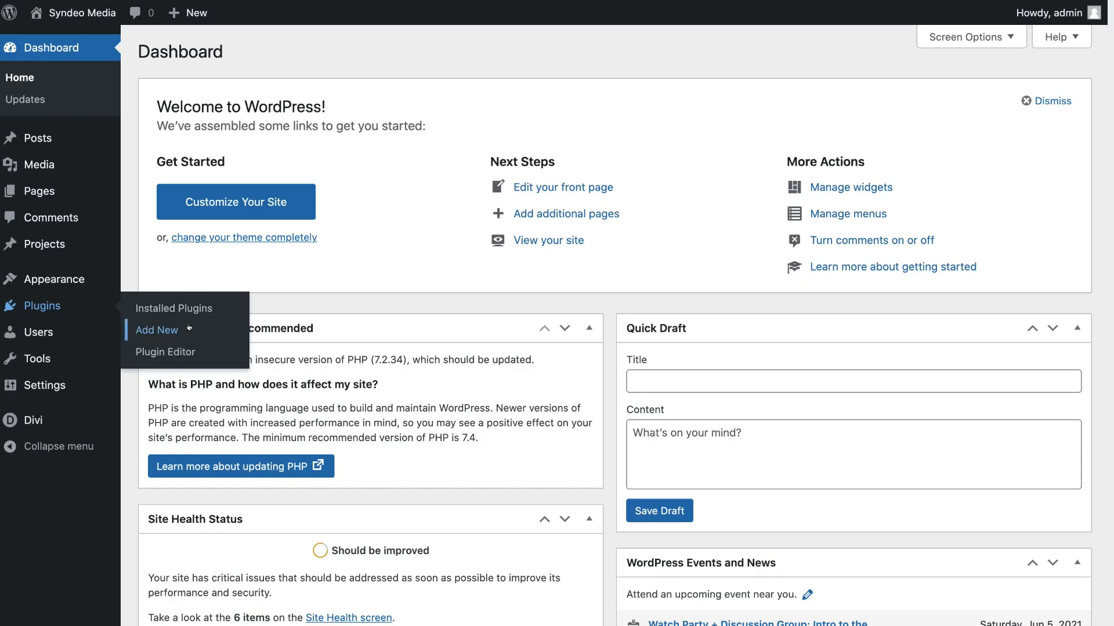
click(189, 326)
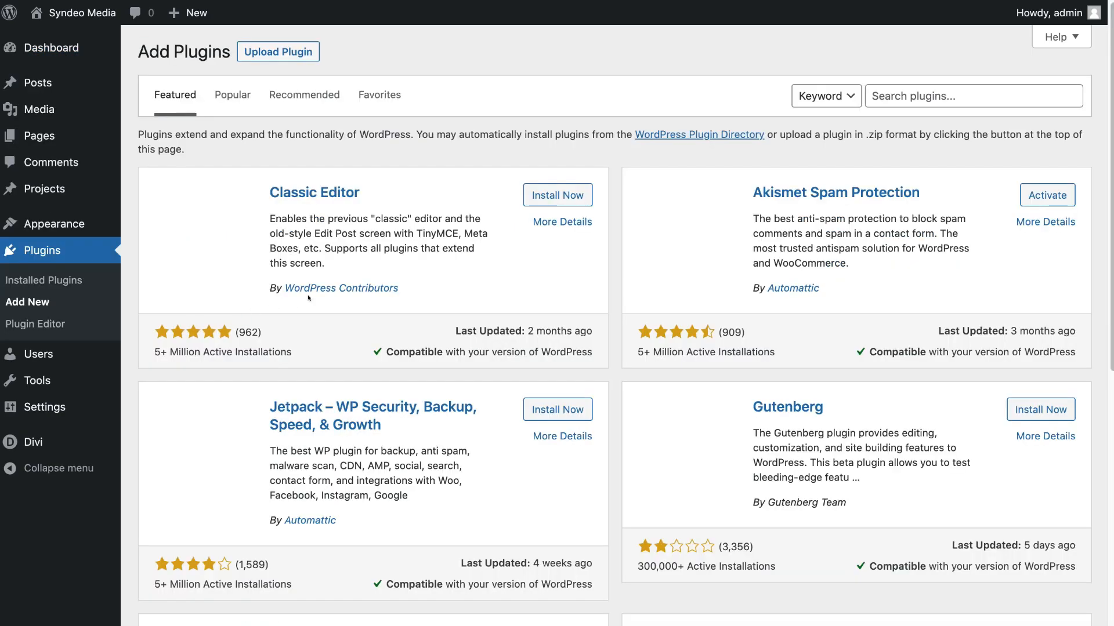
click(892, 96)
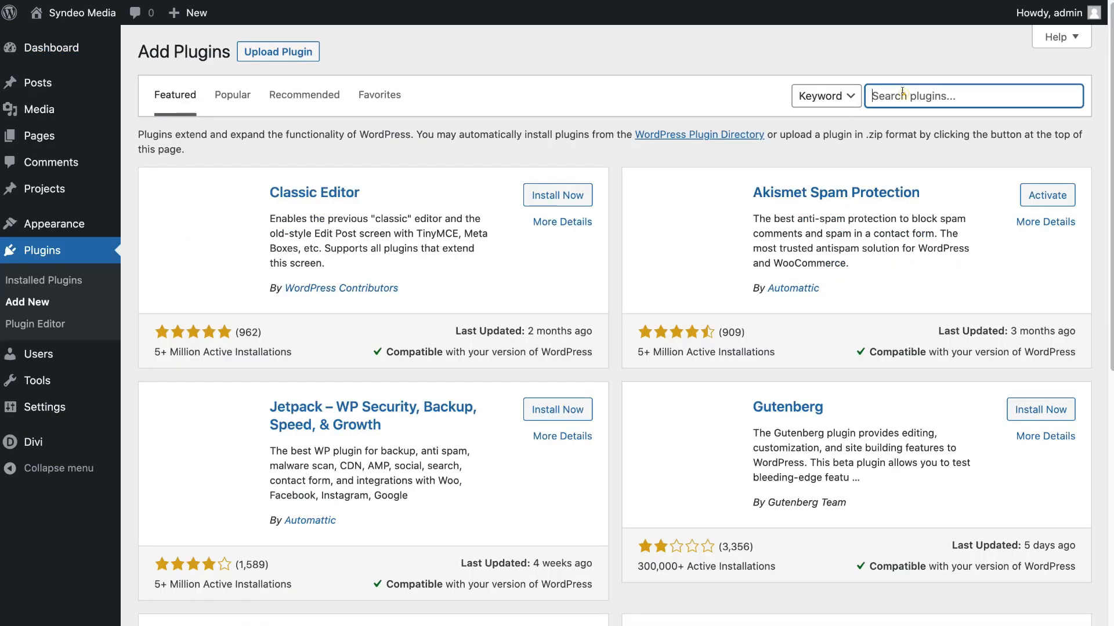
text(yoast SEO)
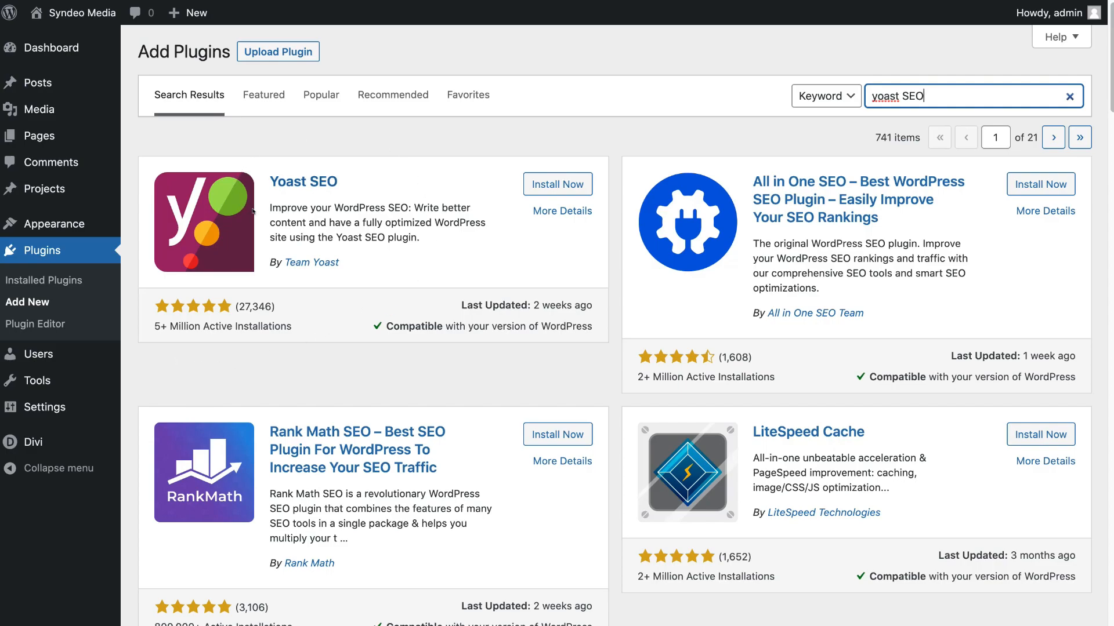
click(560, 187)
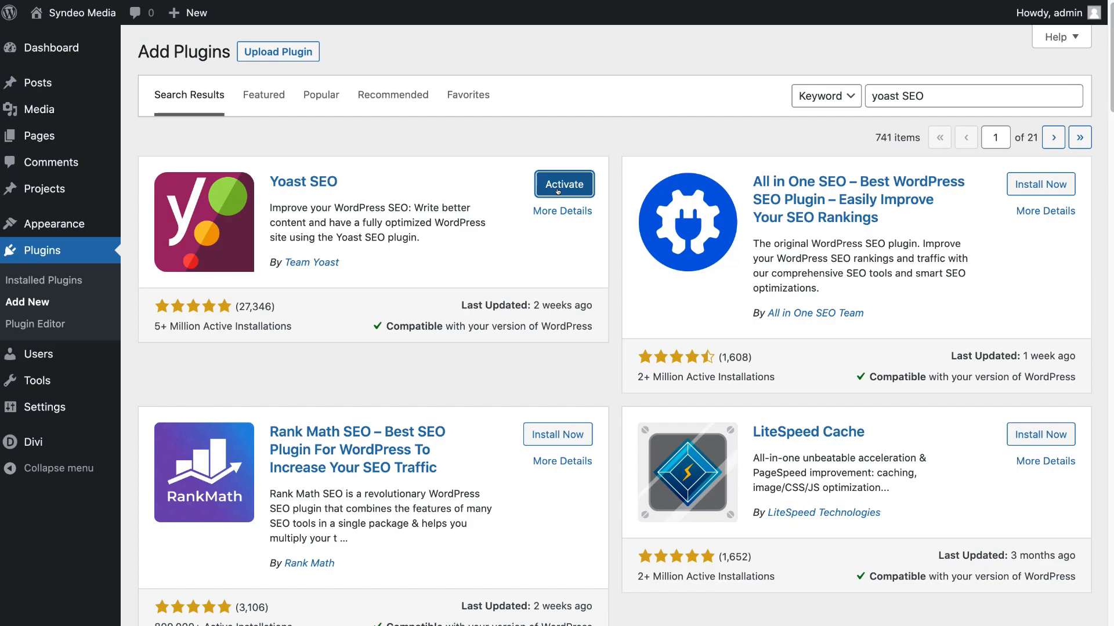
click(558, 191)
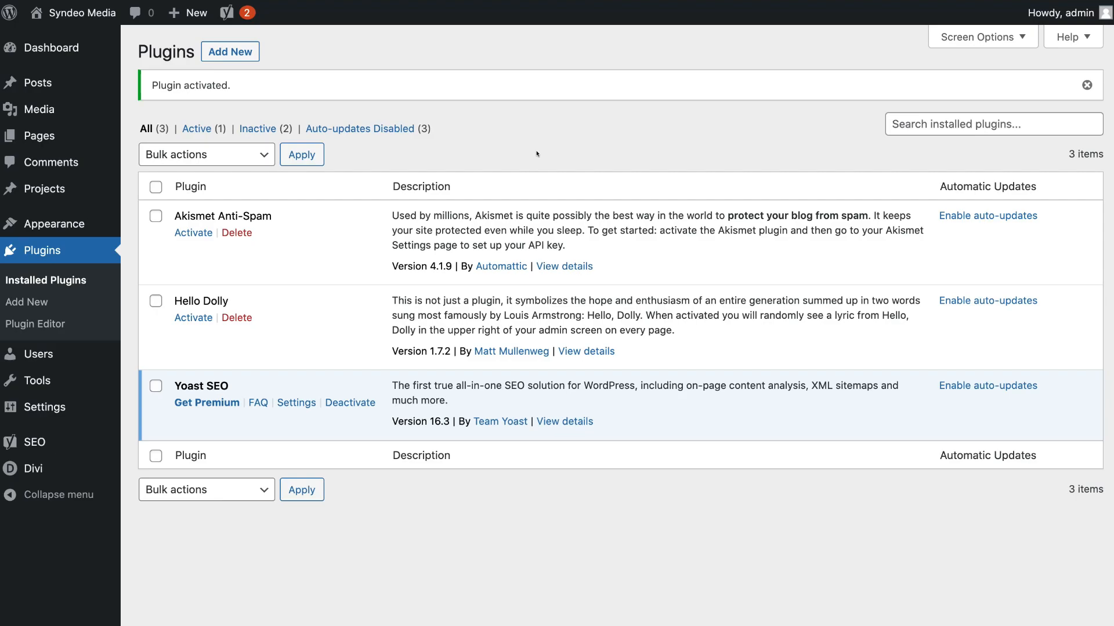
Start the Yoast SEO configuration wizard, marking the site as live and ready to be indexed and its type as a corporation.
mouse_move(70, 447)
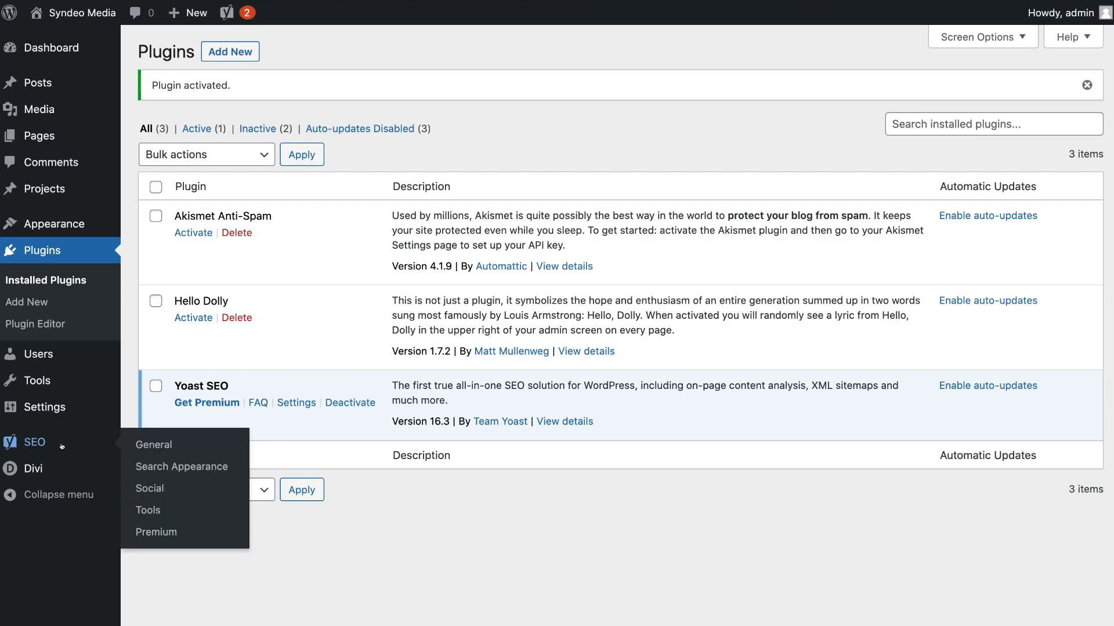
click(62, 446)
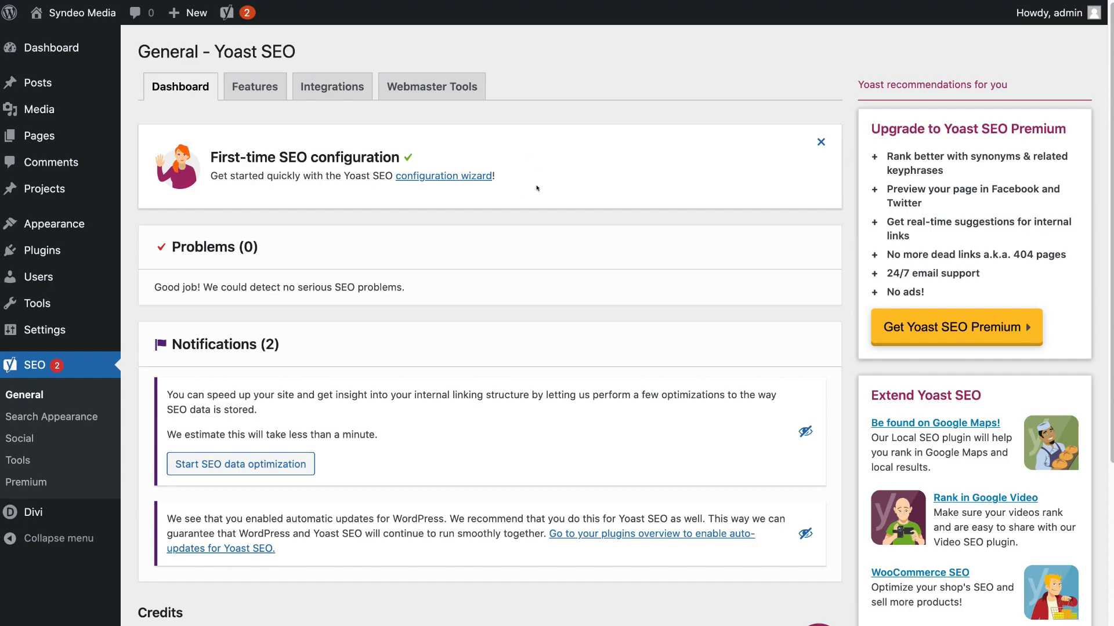
click(439, 178)
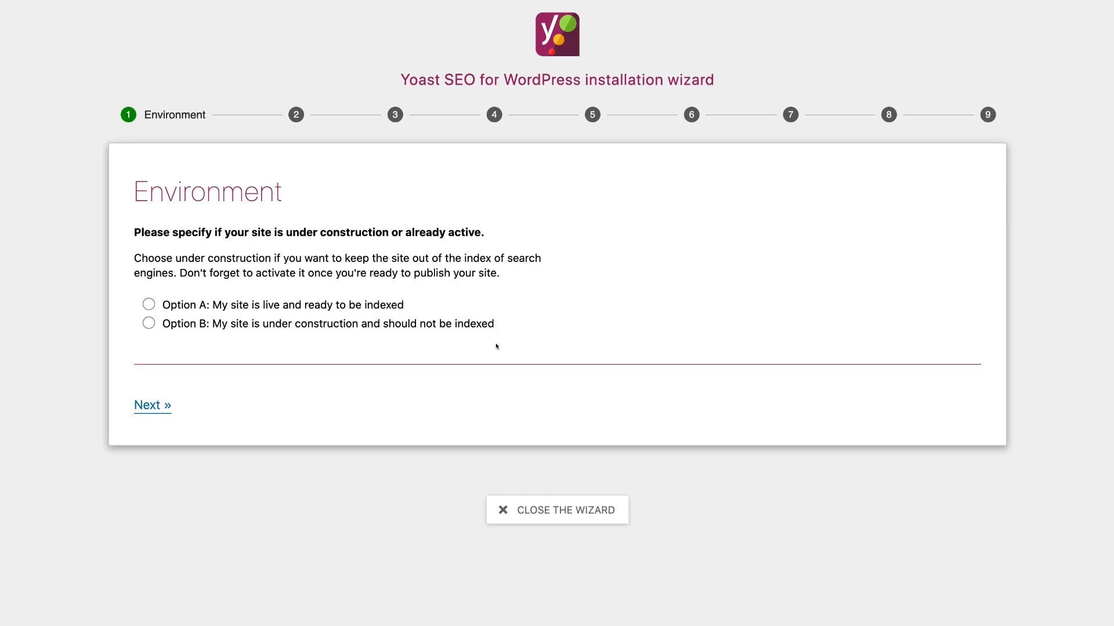
click(141, 303)
click(167, 408)
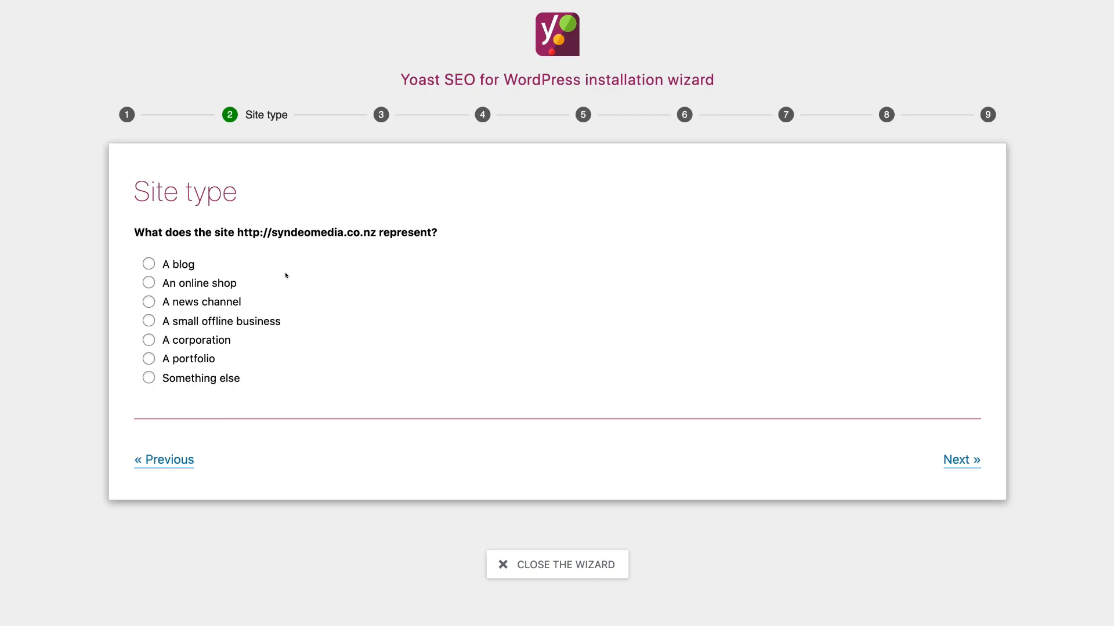
click(149, 340)
click(954, 459)
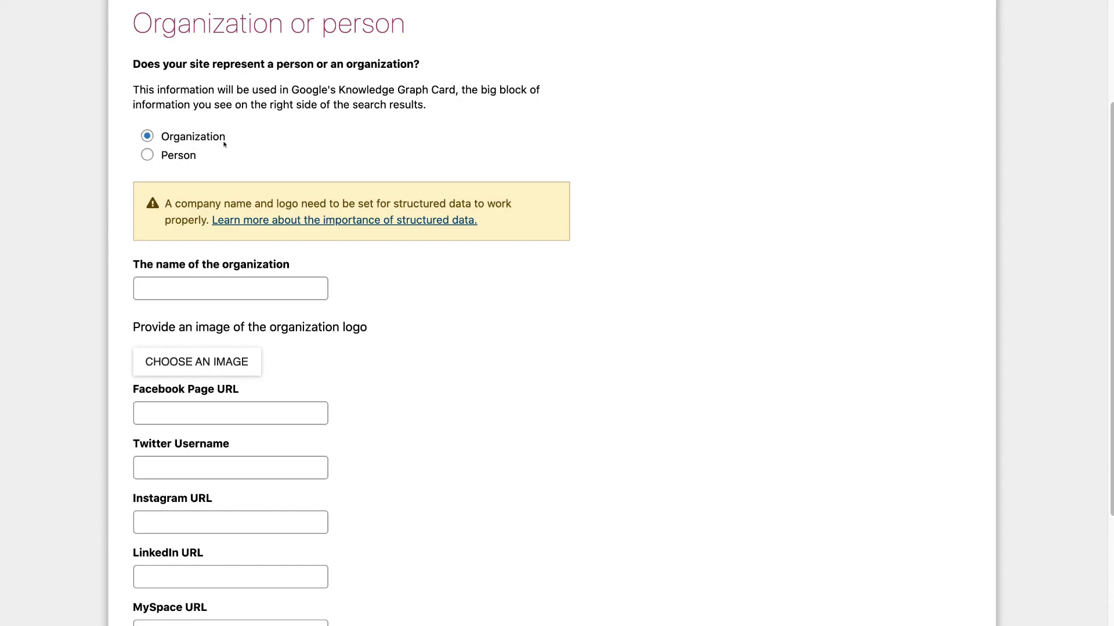
Enter Syndeo Media as the organization name, add its logo image, and continue with the social profile fields left empty.
click(245, 287)
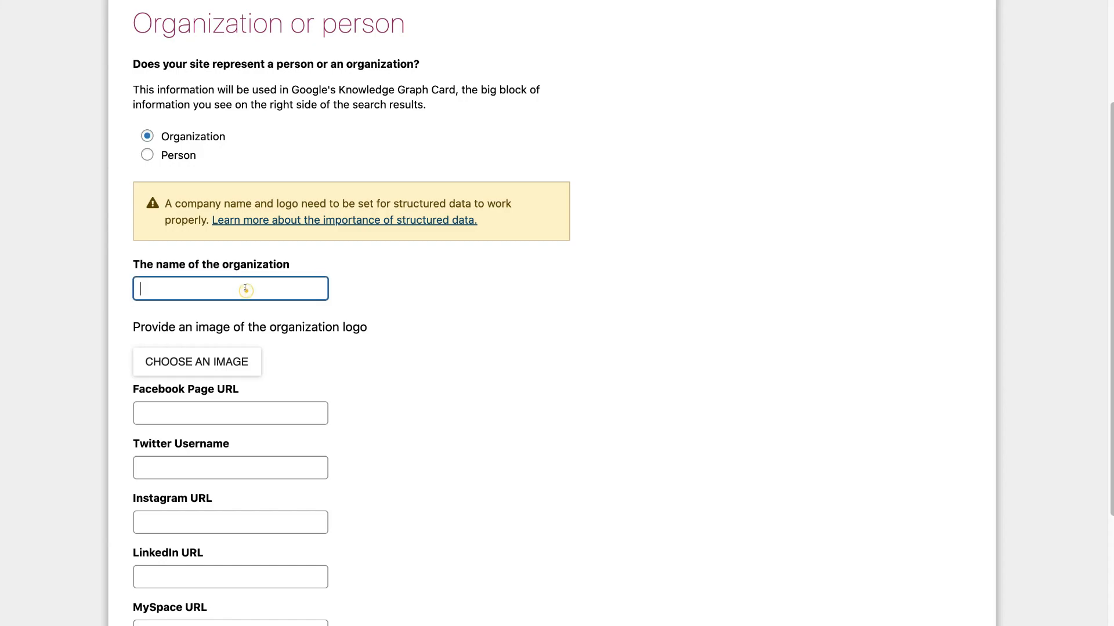
text(Syndeo Media)
click(235, 372)
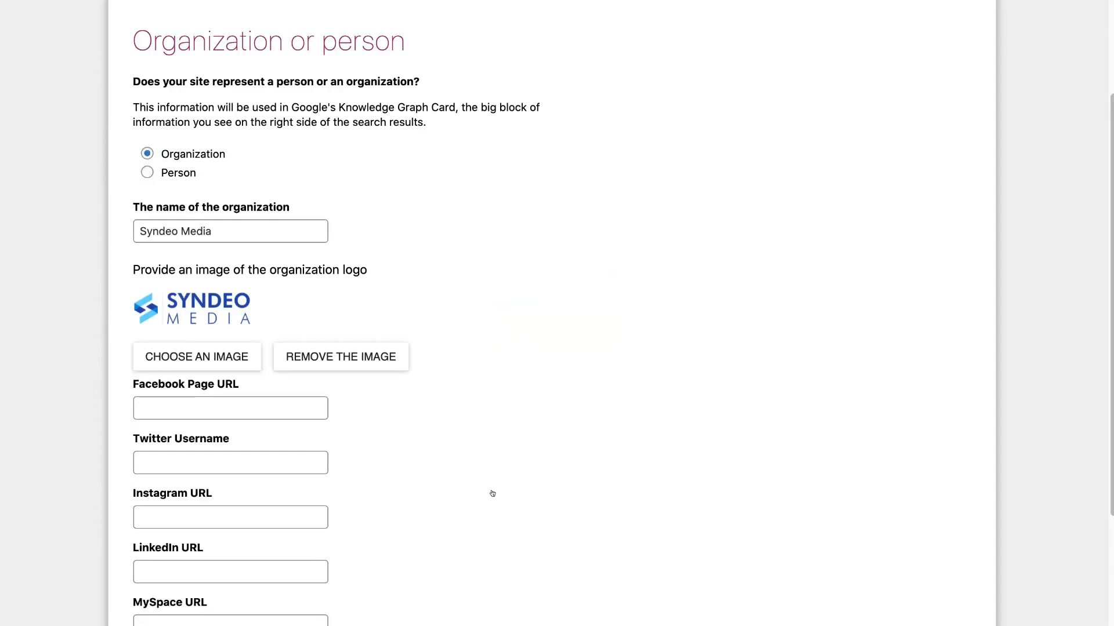
scroll(493, 493, down, 3)
scroll(495, 494, down, 1)
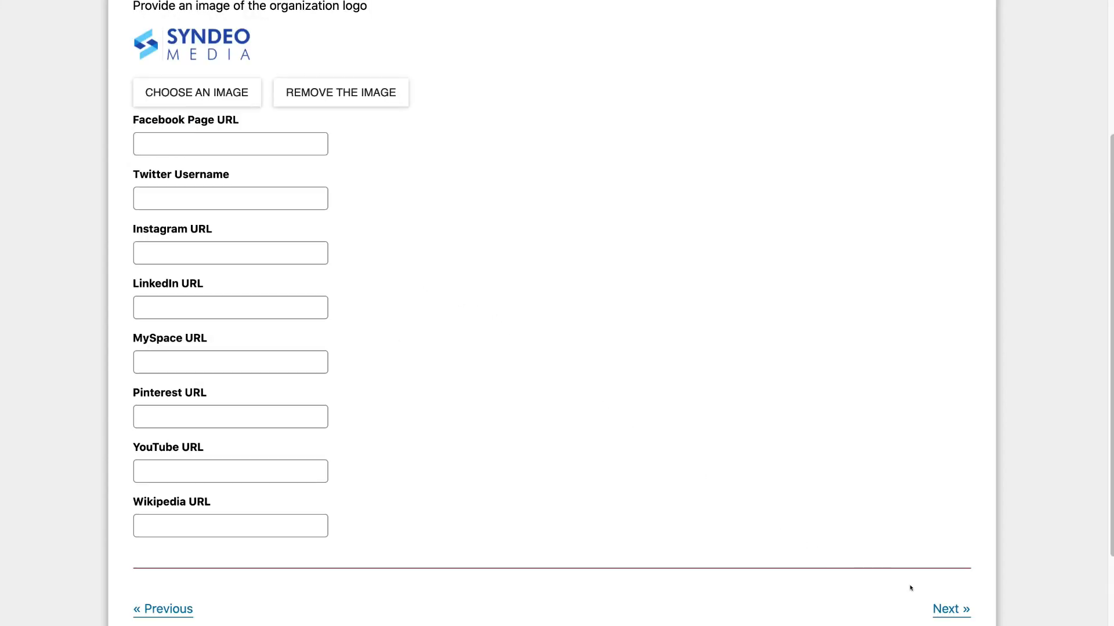
click(945, 609)
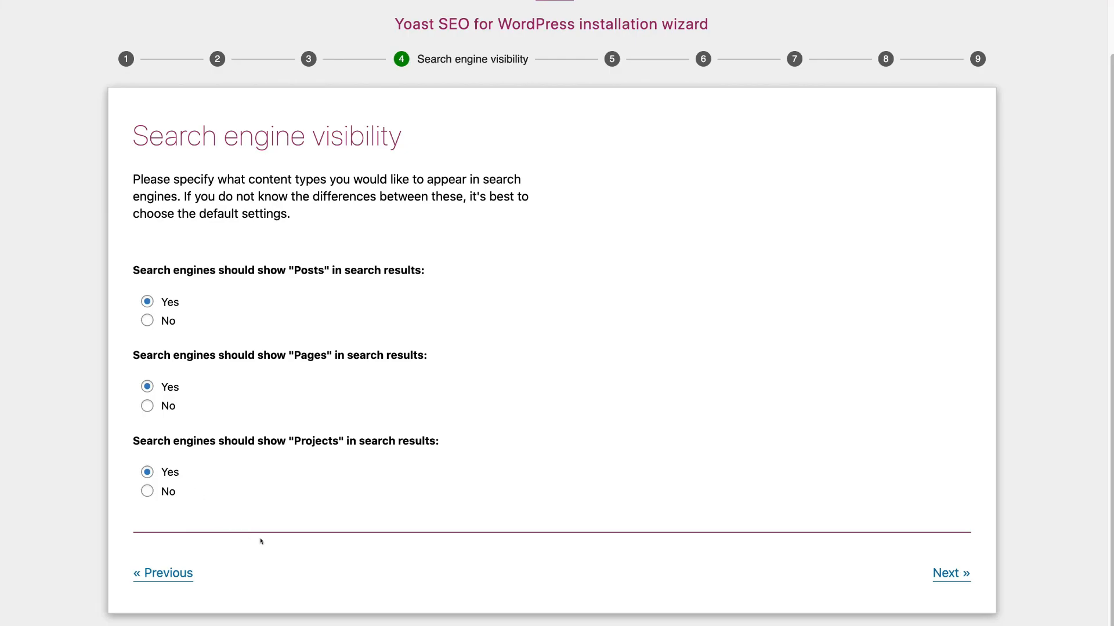
Accept the default search visibility and No for multiple authors, and set the title separator to the vertical bar (|).
click(938, 575)
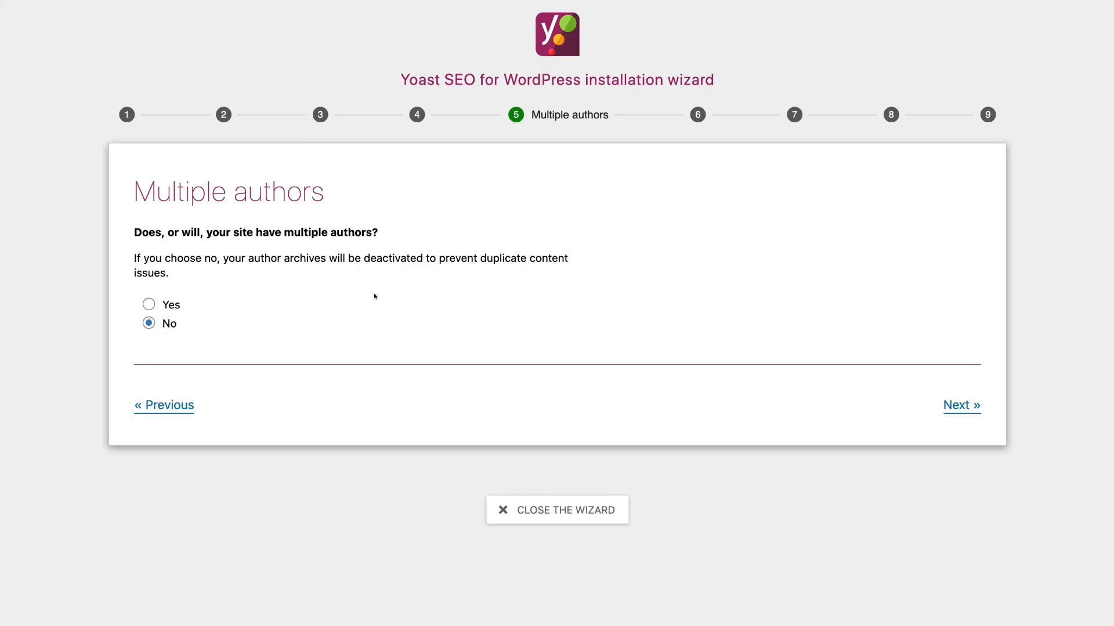
click(951, 411)
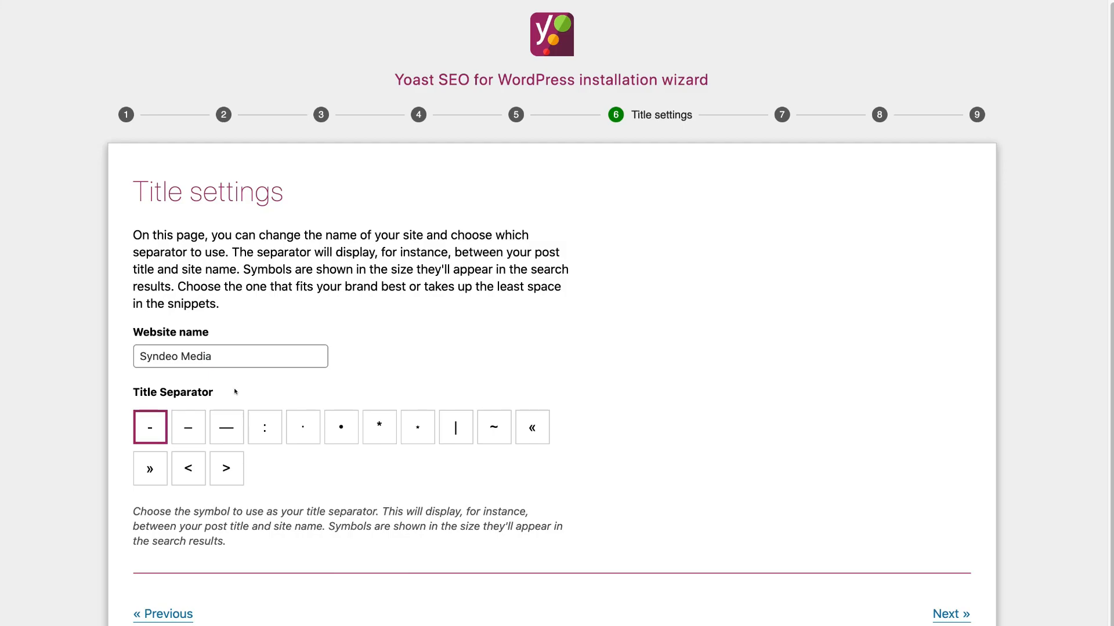
click(451, 429)
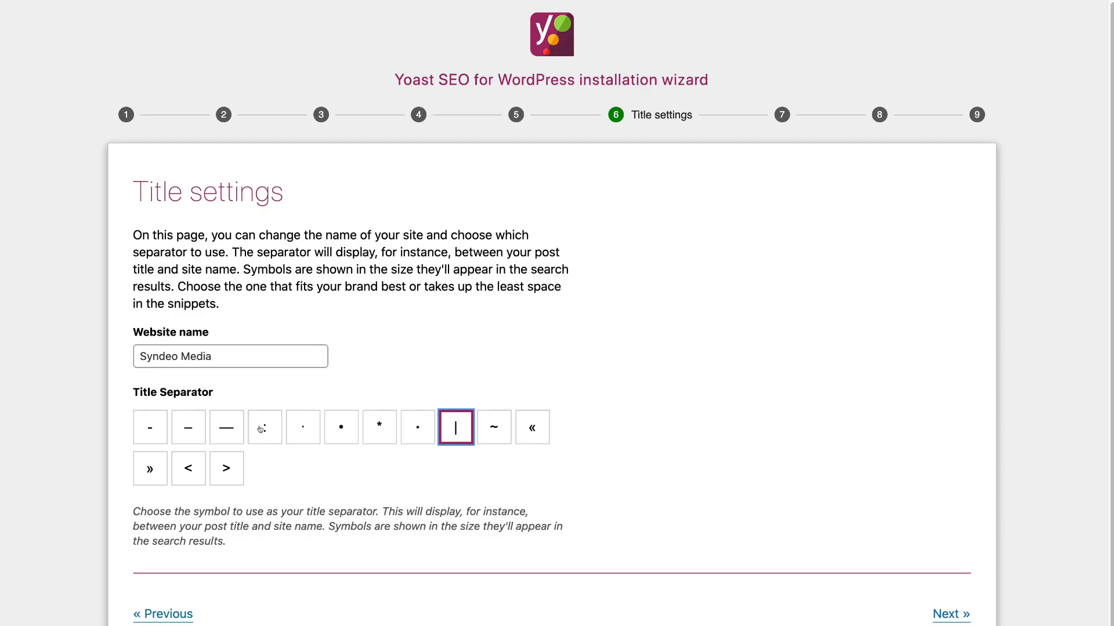
scroll(334, 460, down, 1)
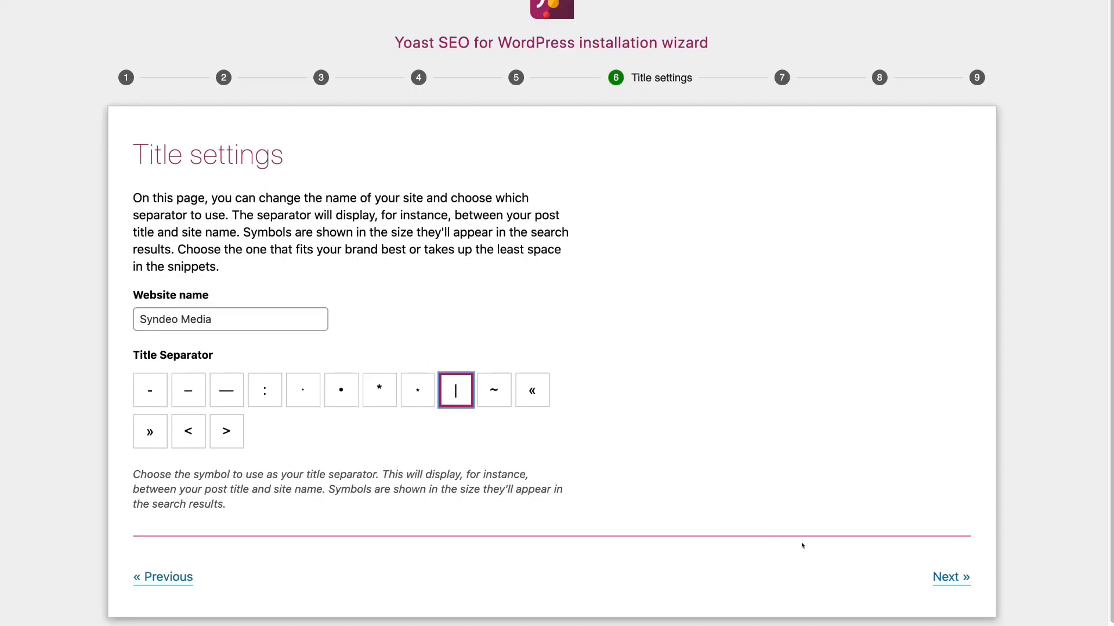
click(946, 577)
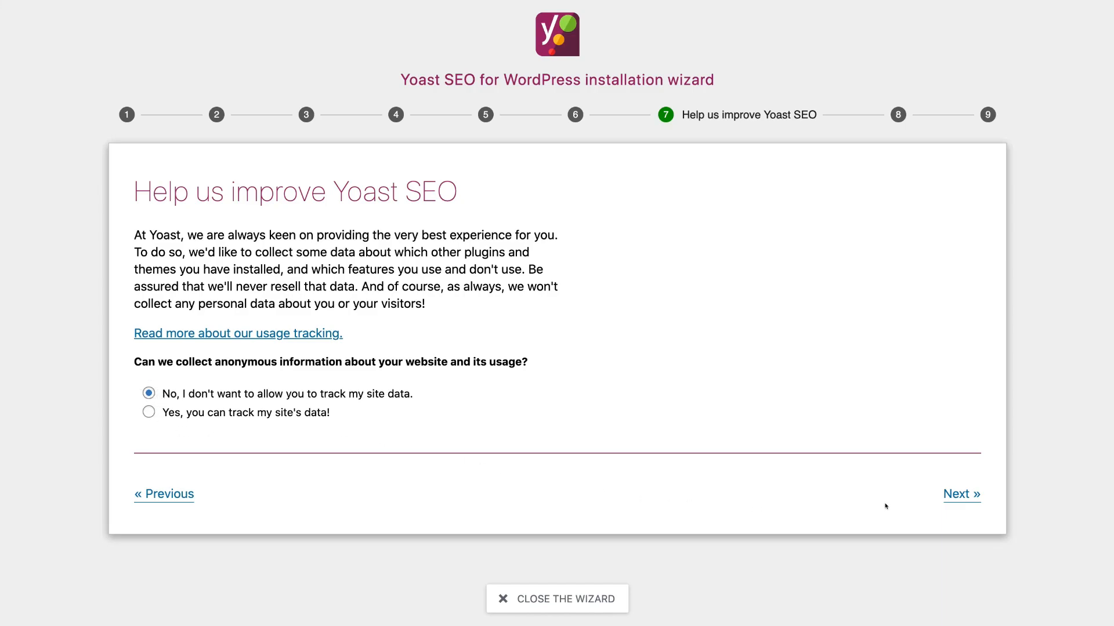
Keep site data tracking declined, skip the newsletter sign-up, and finish the configuration wizard.
click(950, 496)
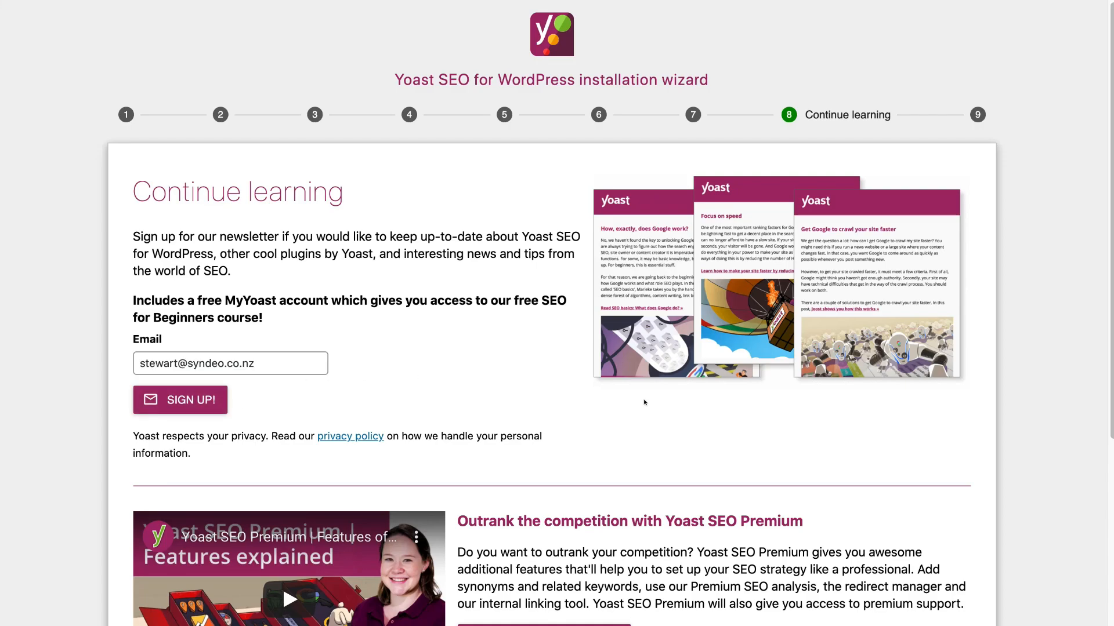
scroll(683, 417, down, 7)
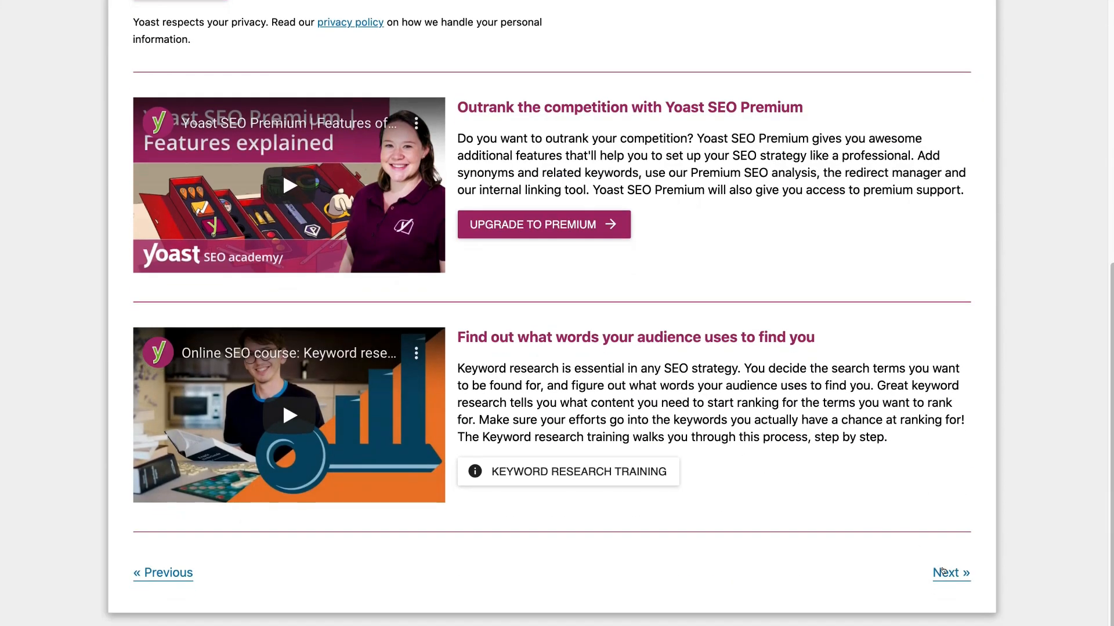
click(942, 573)
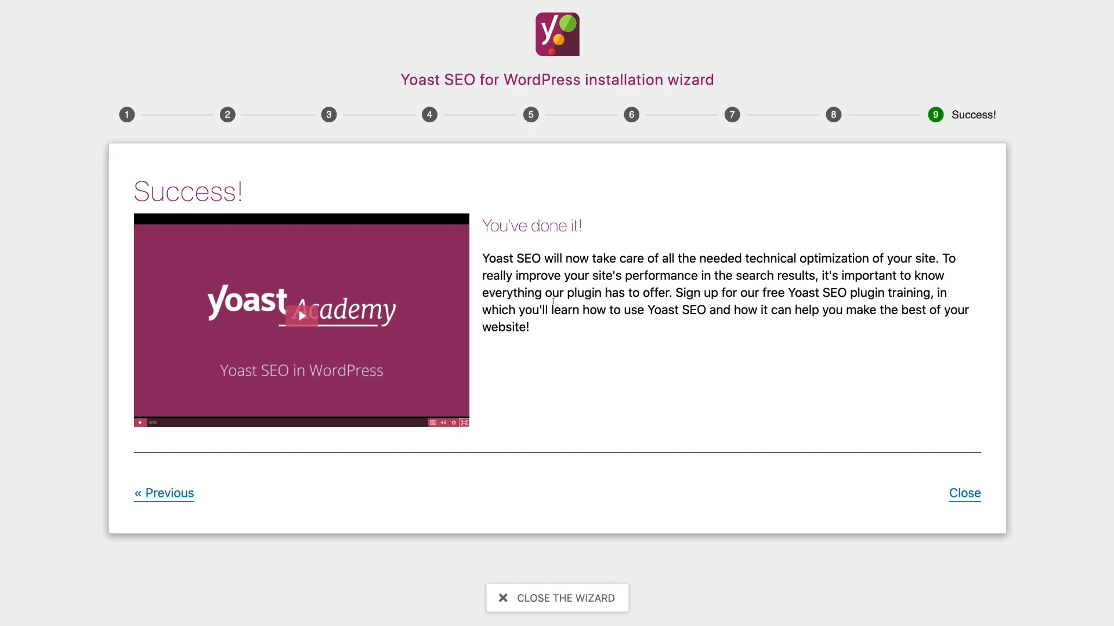
click(964, 494)
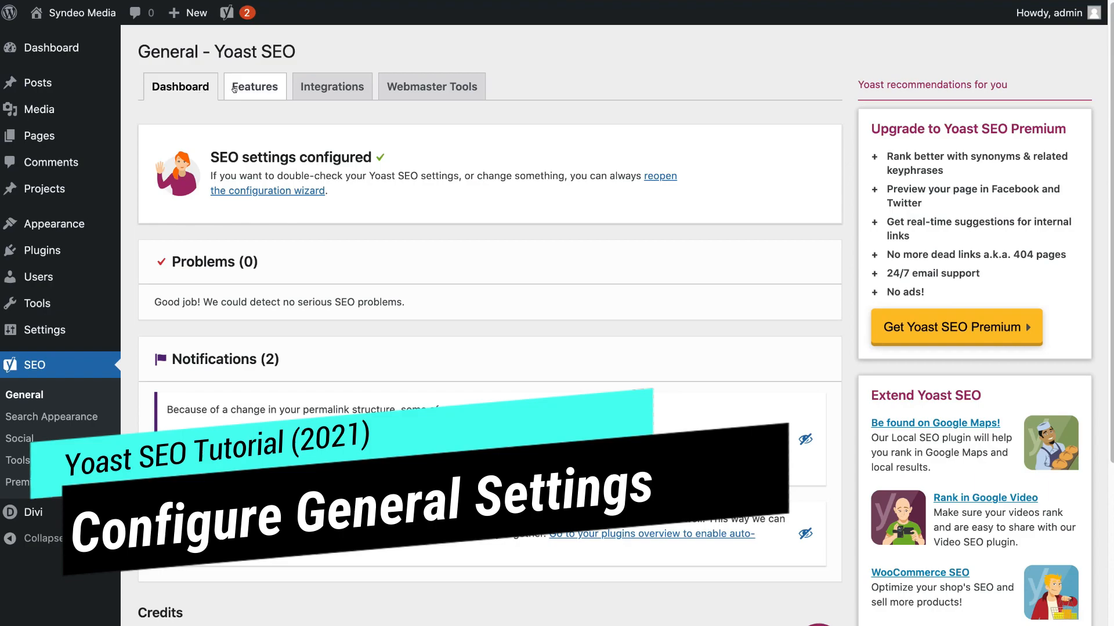
Turn off Enhanced Slack sharing in the Yoast SEO features and save the changes.
click(237, 88)
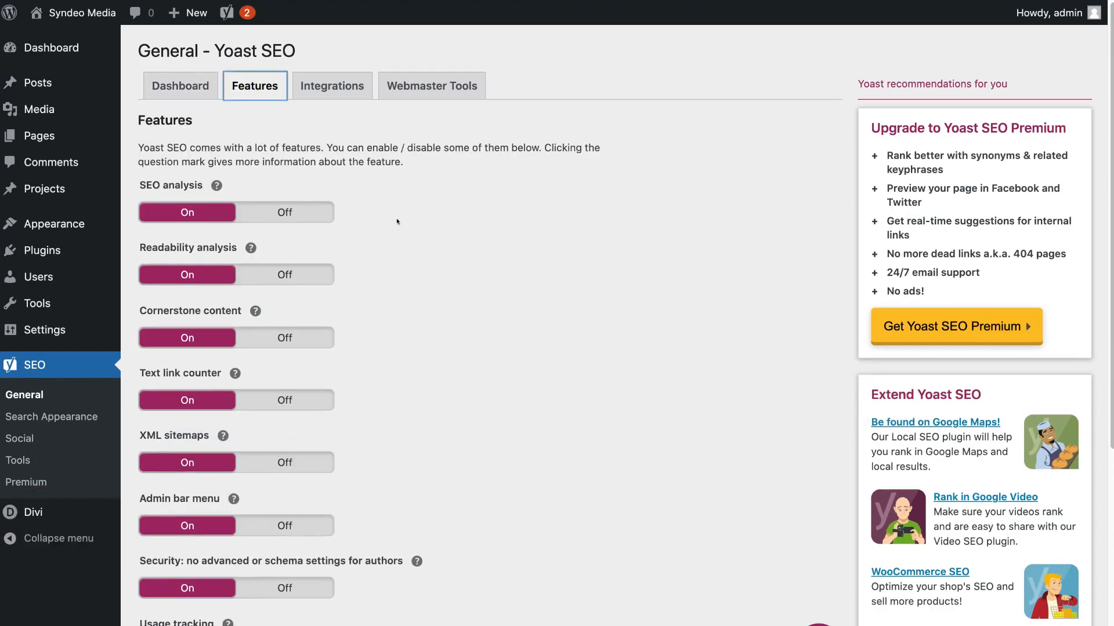
scroll(397, 221, down, 3)
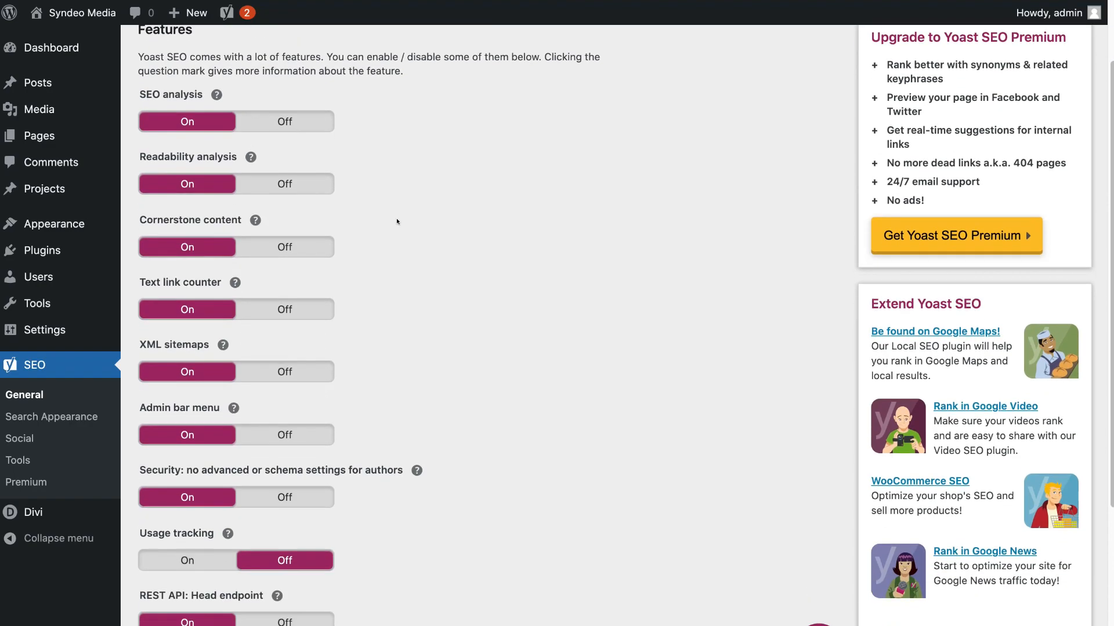
scroll(397, 222, down, 5)
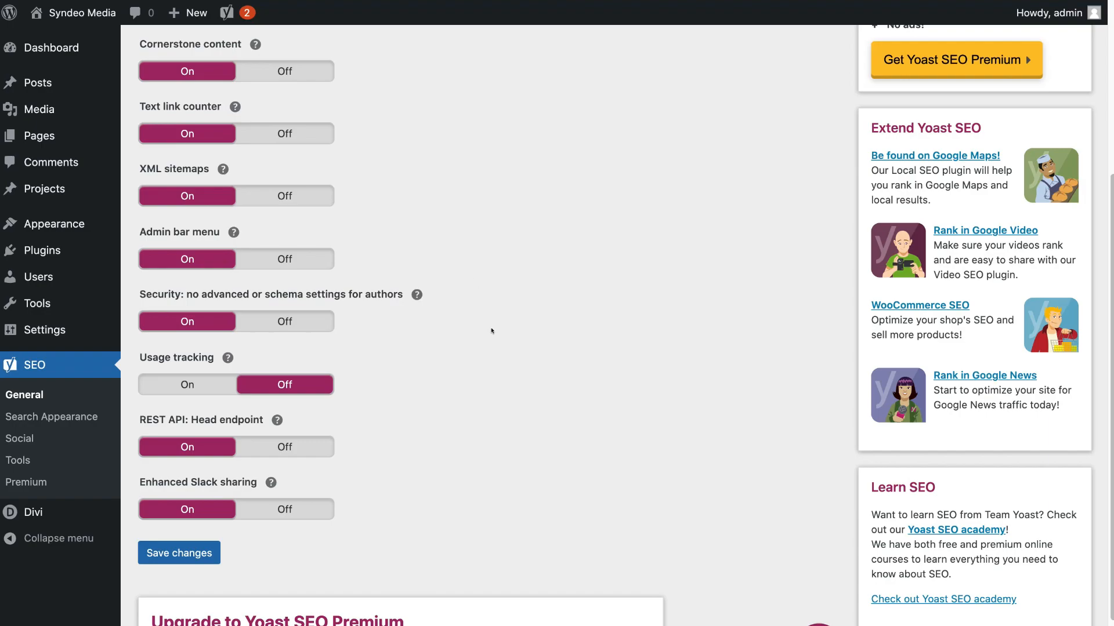
click(175, 509)
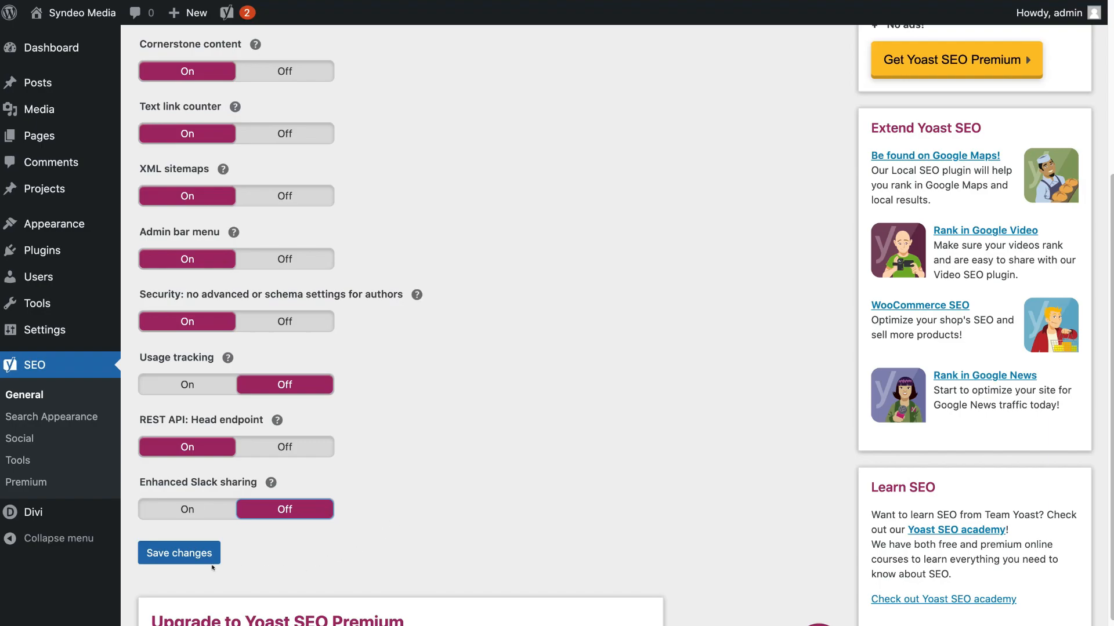
click(177, 556)
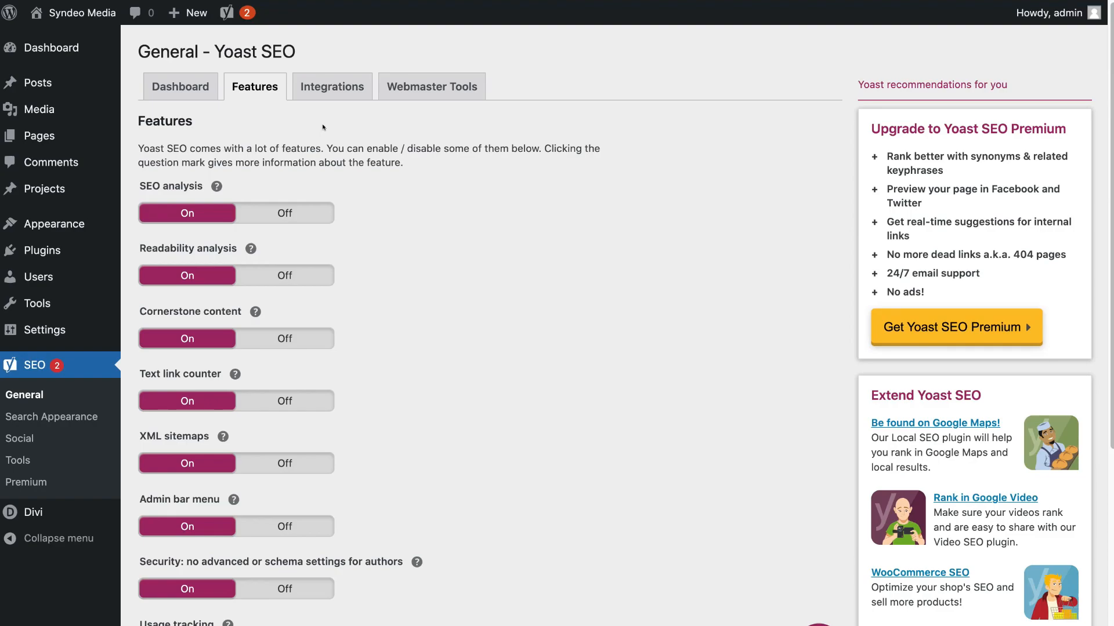
Turn off the Semrush and Ryte integrations and save the changes.
click(318, 93)
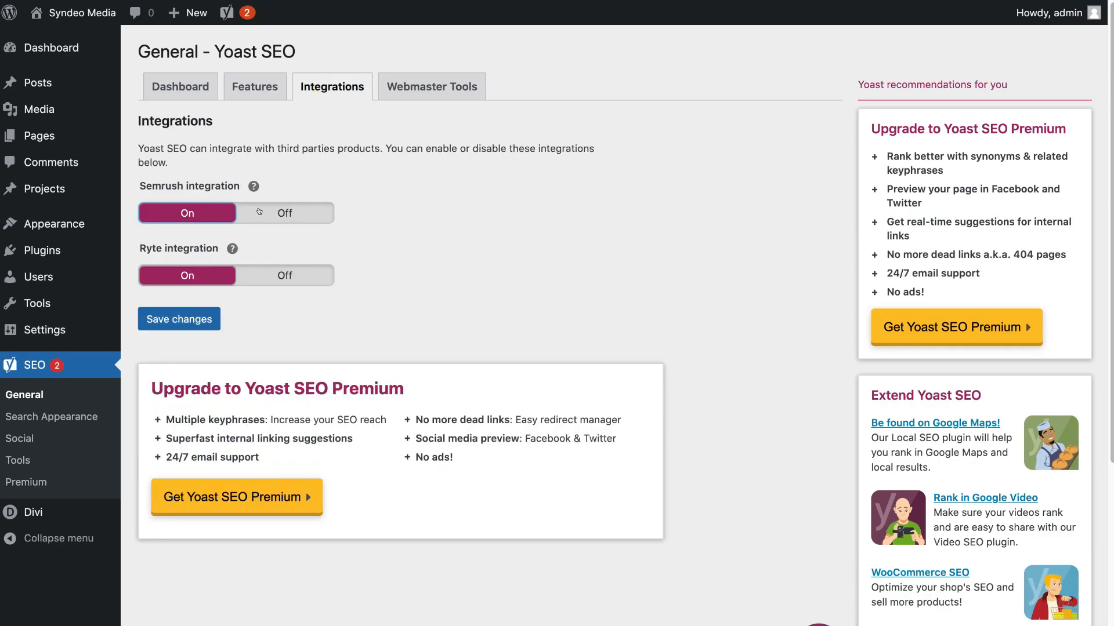
click(187, 213)
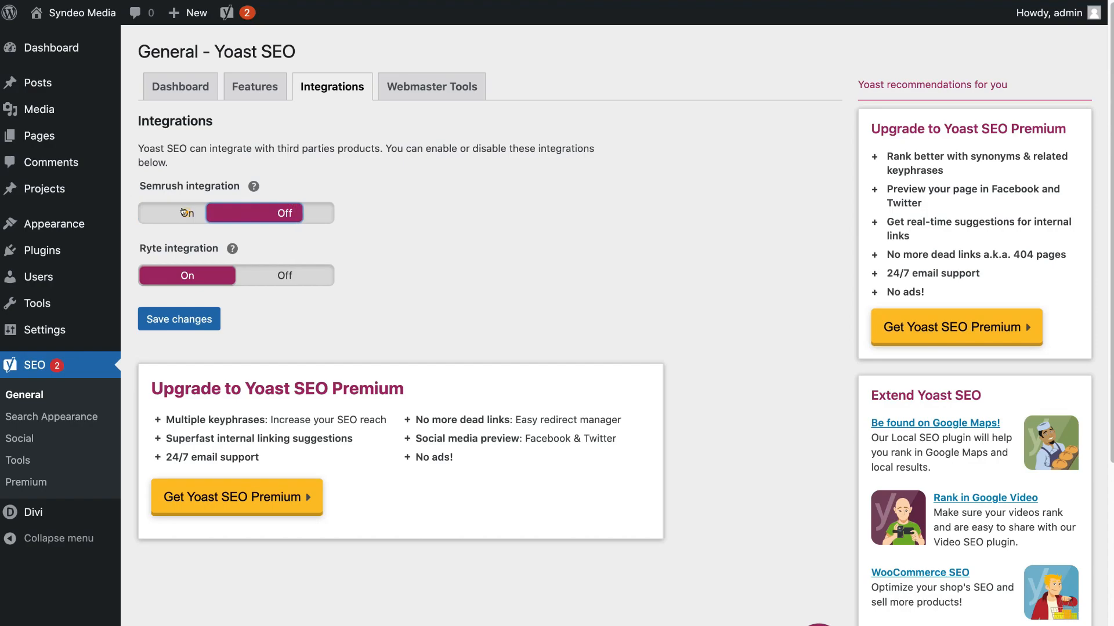
click(191, 272)
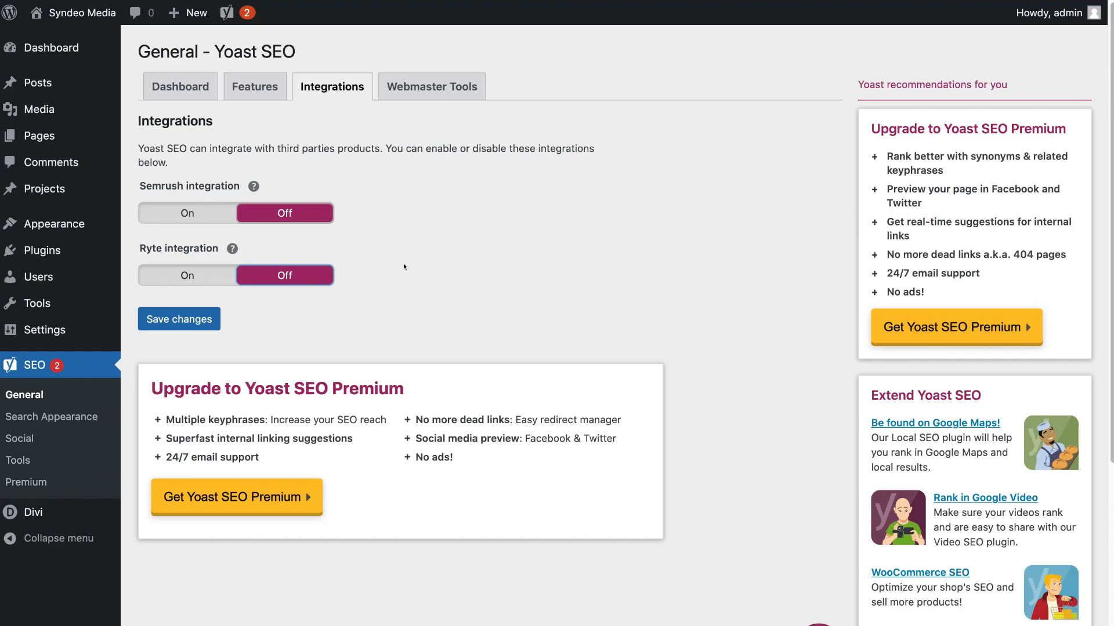
click(180, 319)
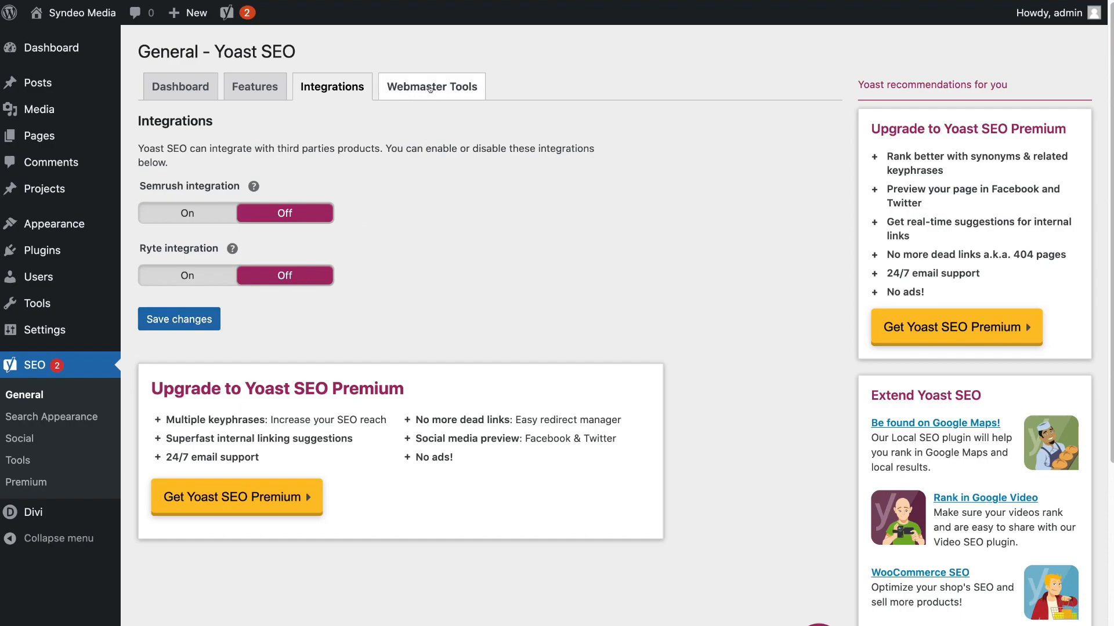
Choose HTML tag verification for the site in Google Search Console and copy the meta tag, starting from Yoast's webmaster verification settings.
click(429, 88)
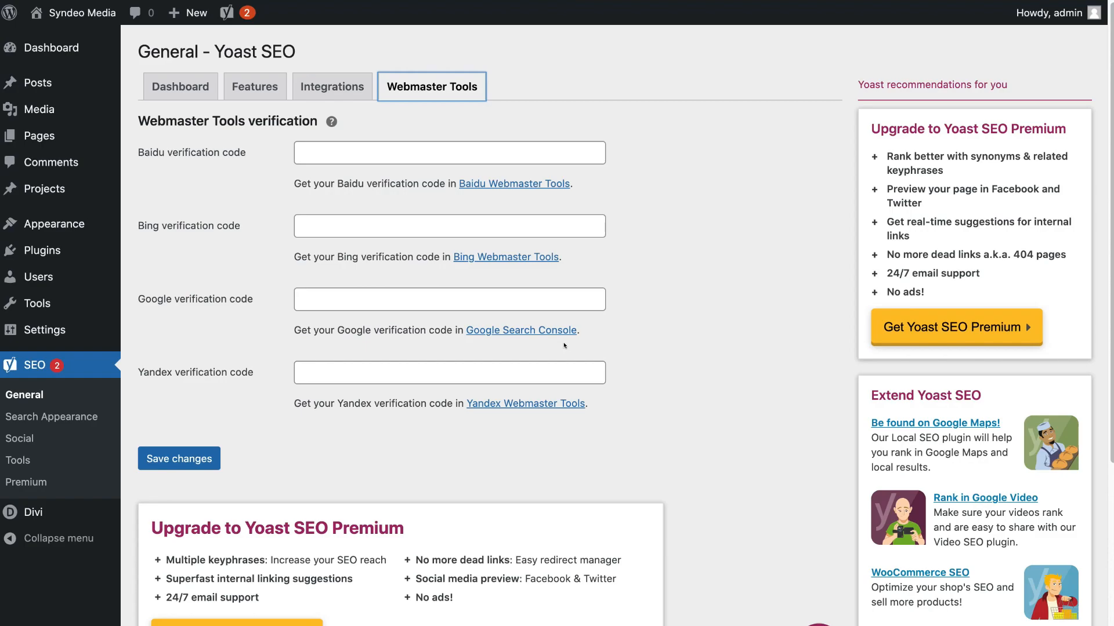
click(509, 331)
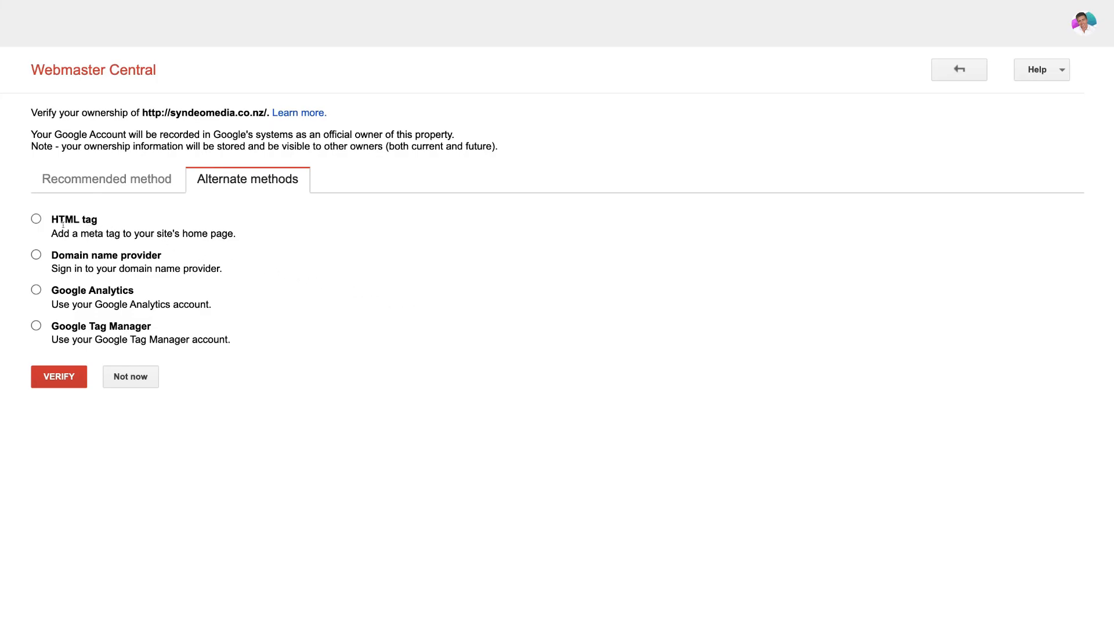
click(35, 219)
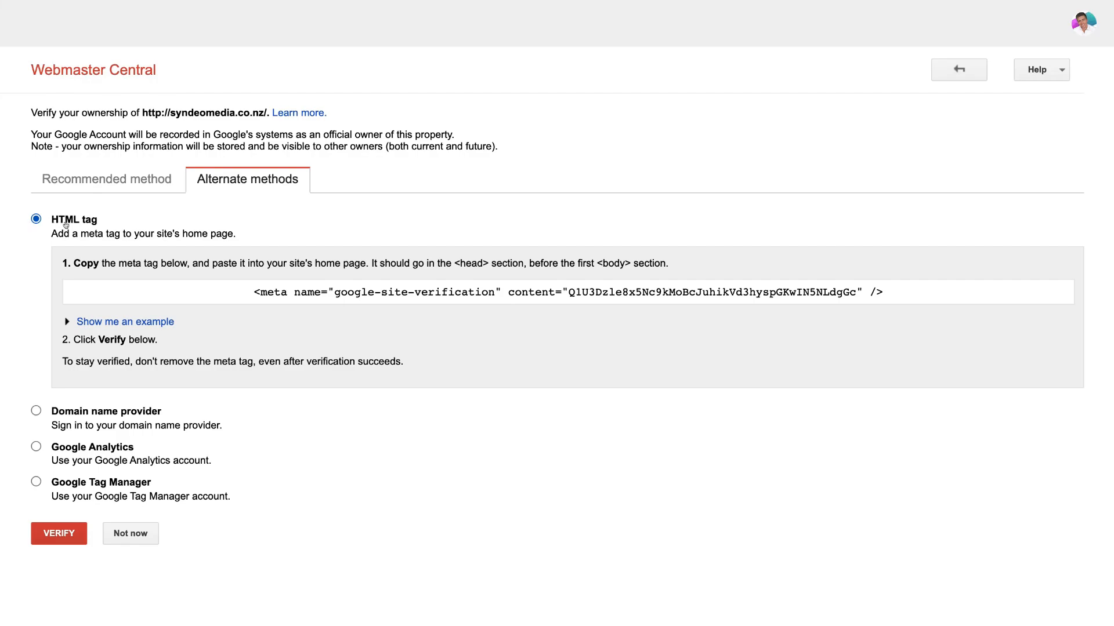
drag(227, 292, 835, 312)
right_click(834, 313)
click(831, 317)
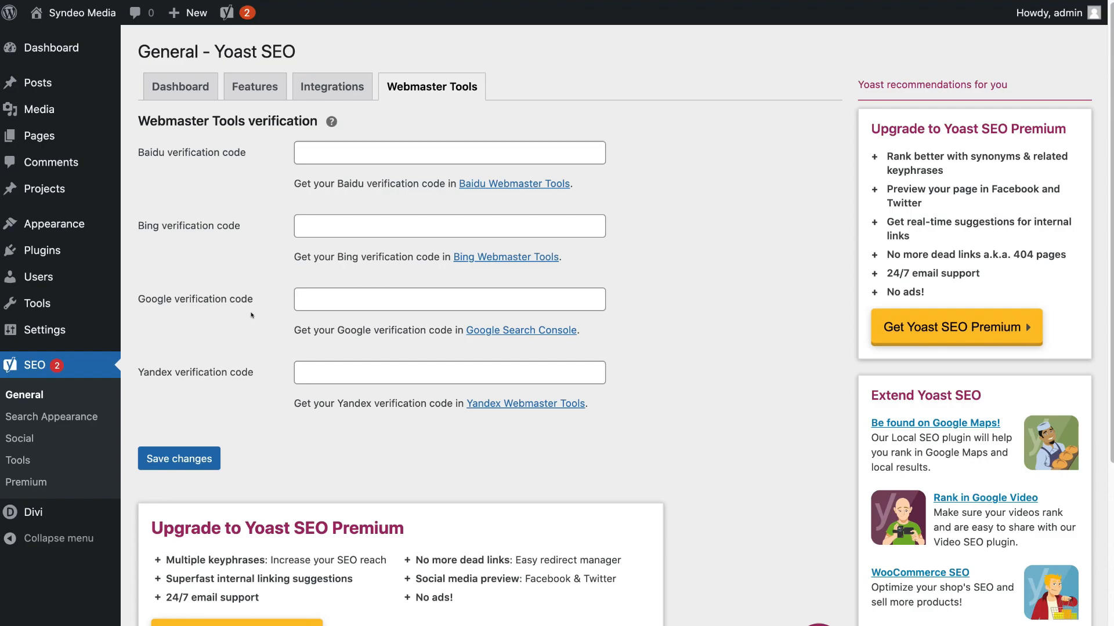
Paste the copied tag as the Google verification code in Yoast SEO, save it, and verify site ownership in Google Search Console.
right_click(303, 300)
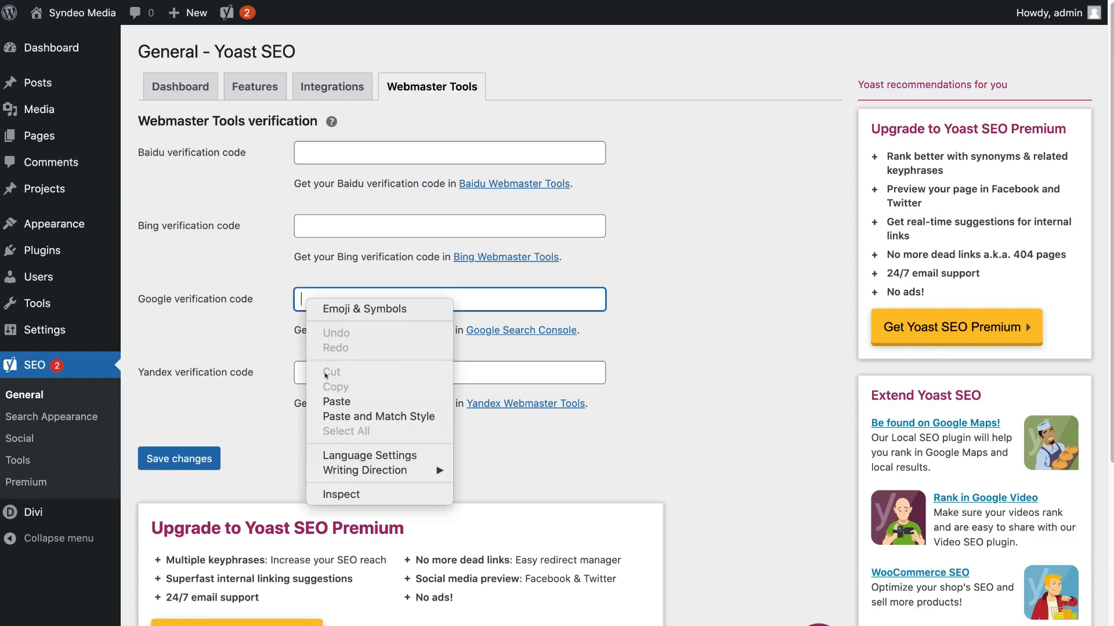
click(336, 401)
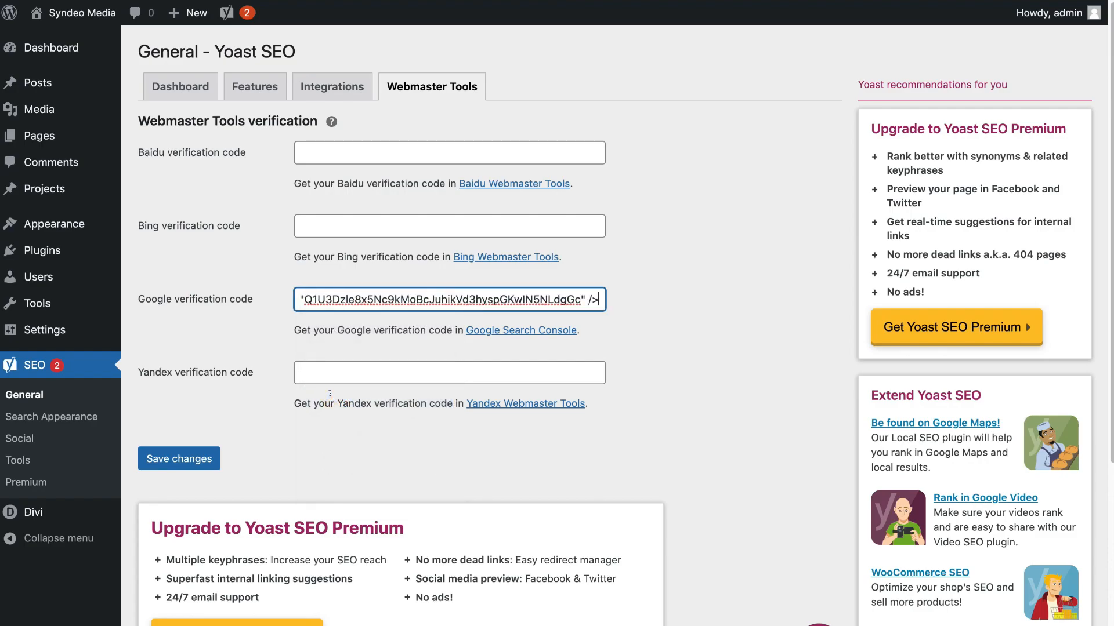
key(Return)
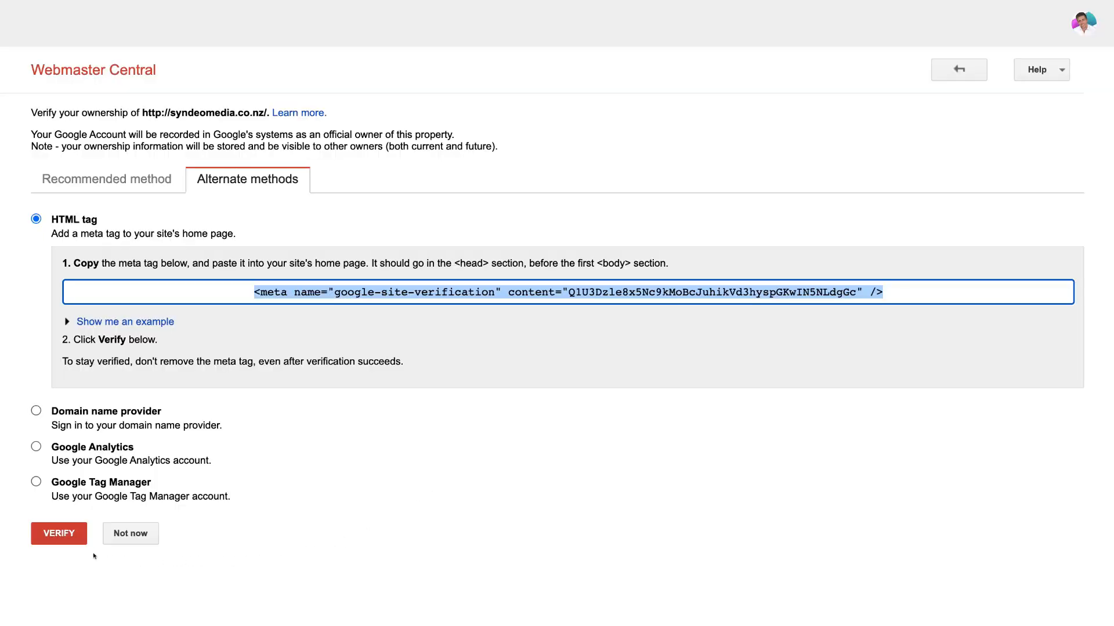
click(61, 535)
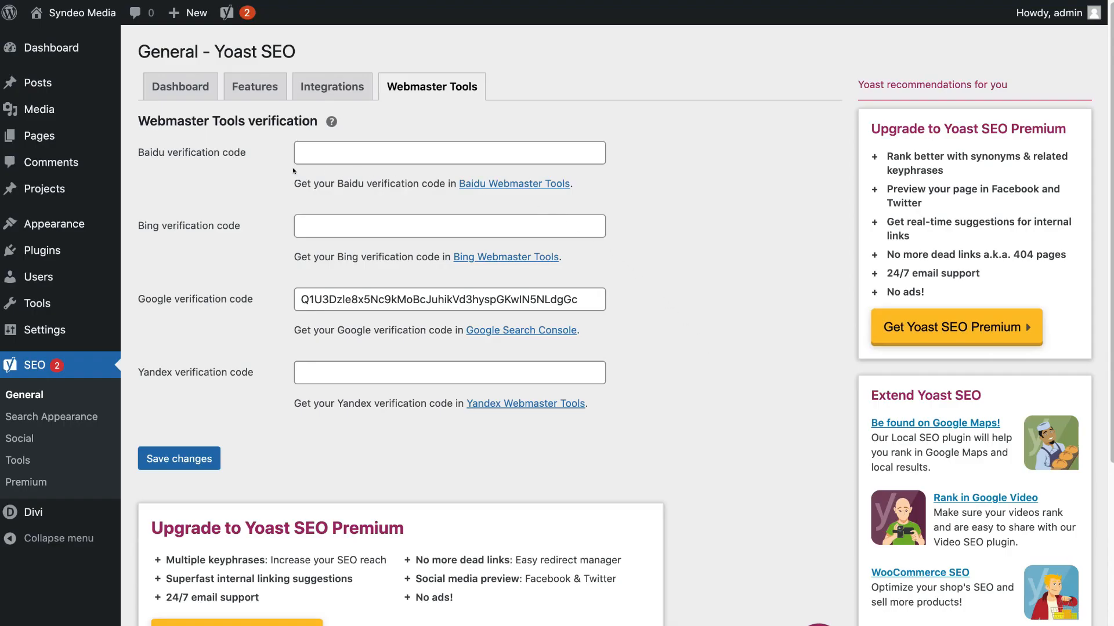
Review the Yoast SEO dashboard notifications, and check the general search appearance settings for title separator, organization name and logo.
click(179, 88)
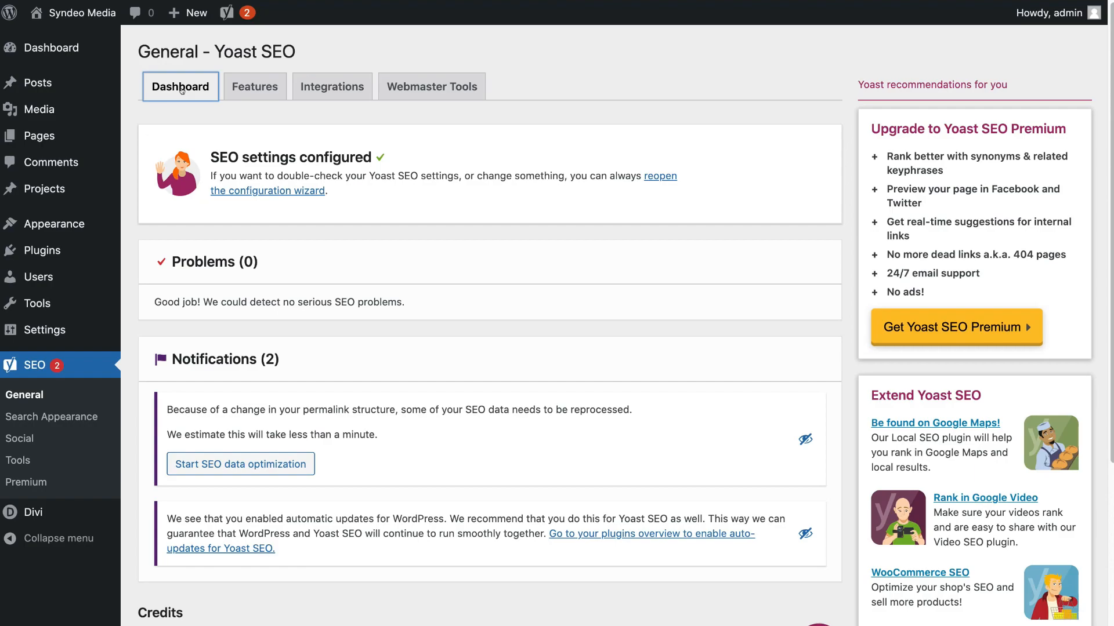
click(93, 420)
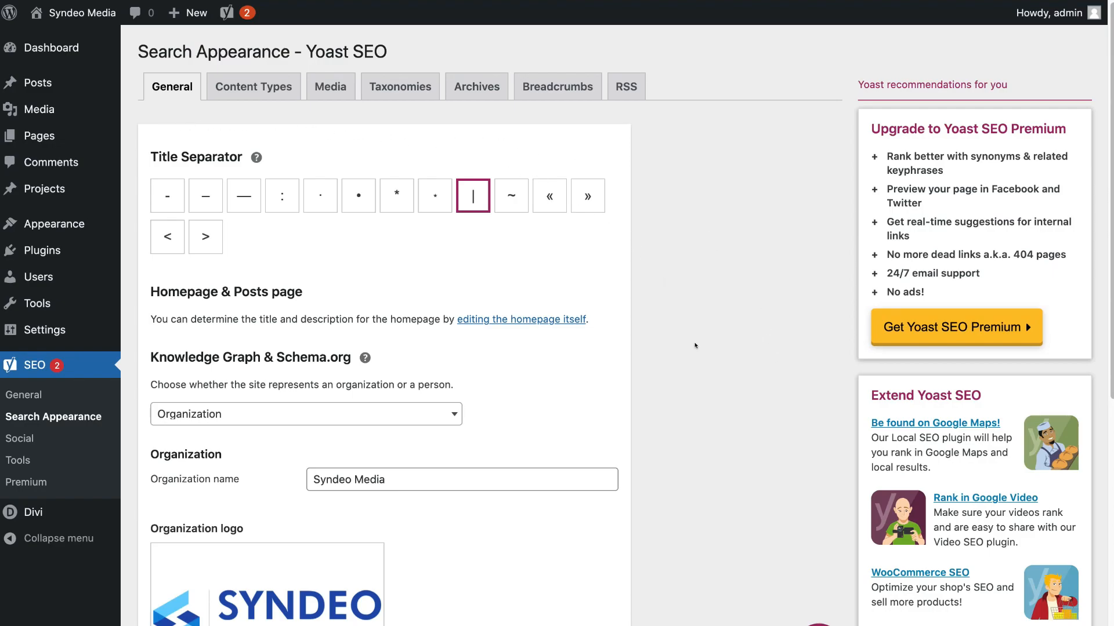
scroll(695, 346, down, 1)
scroll(695, 345, down, 3)
scroll(695, 345, down, 3)
scroll(695, 346, down, 2)
scroll(695, 346, down, 1)
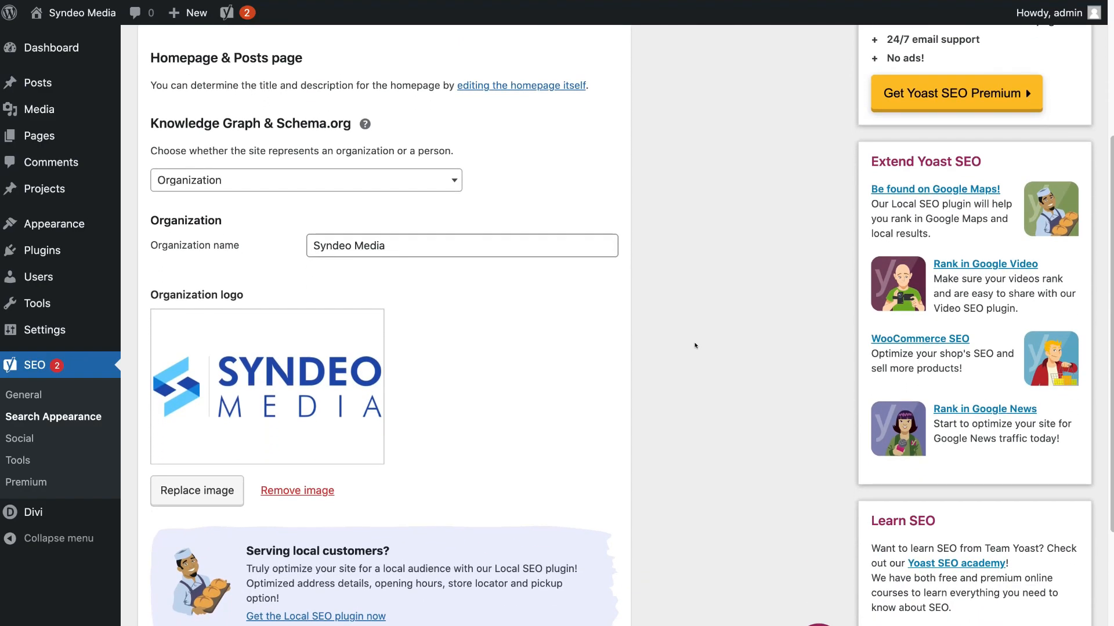
scroll(695, 345, down, 6)
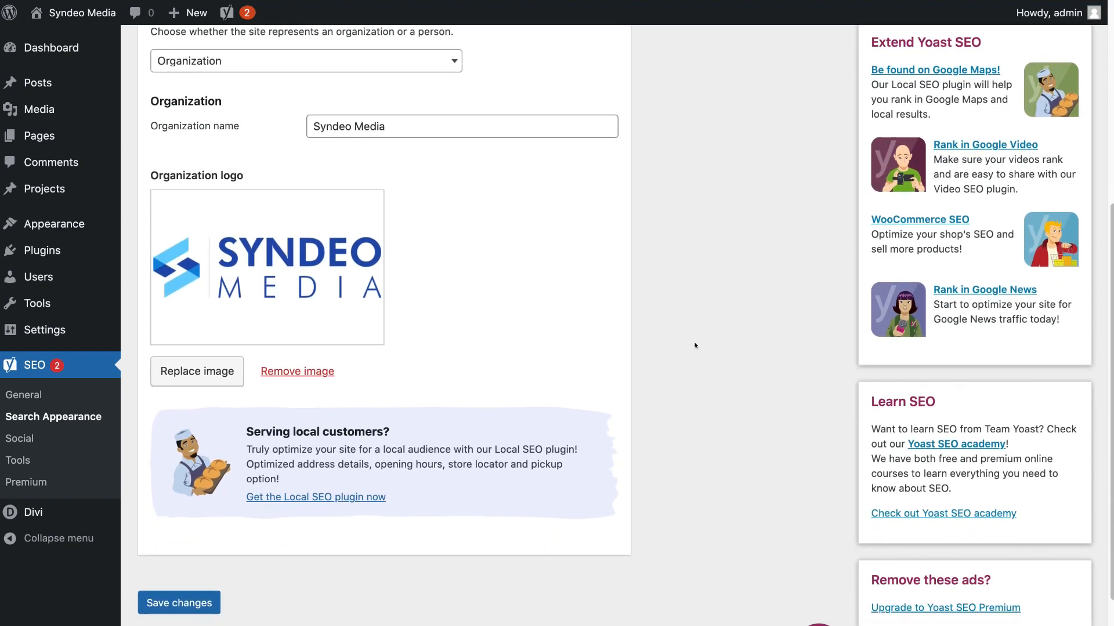
scroll(695, 346, up, 12)
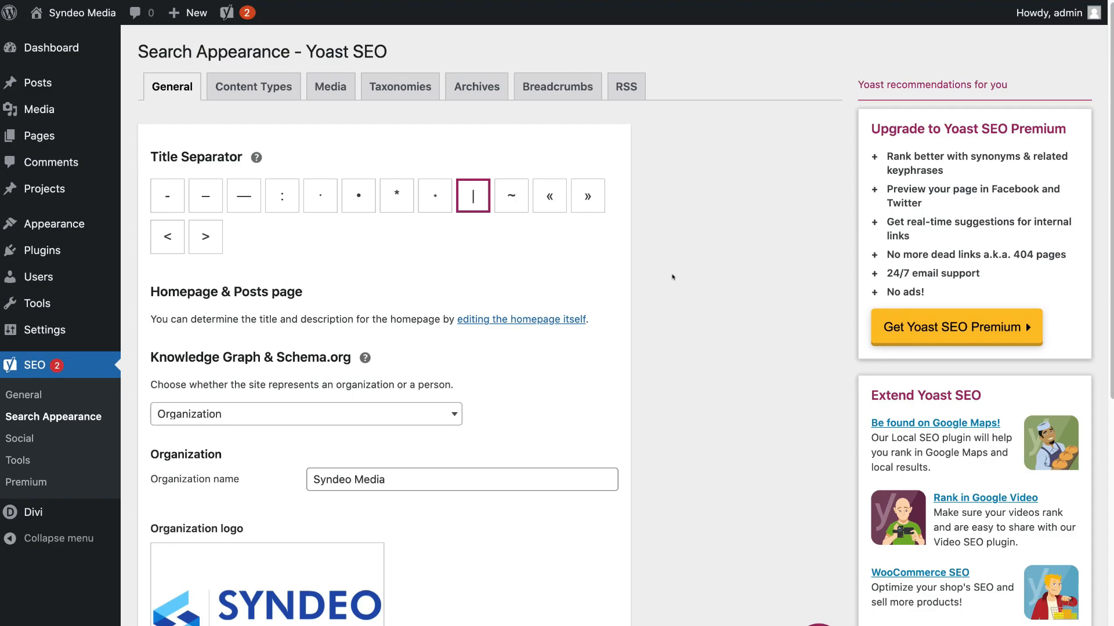
Open the search appearance settings for content types and expand the Pages and Projects sections.
click(265, 93)
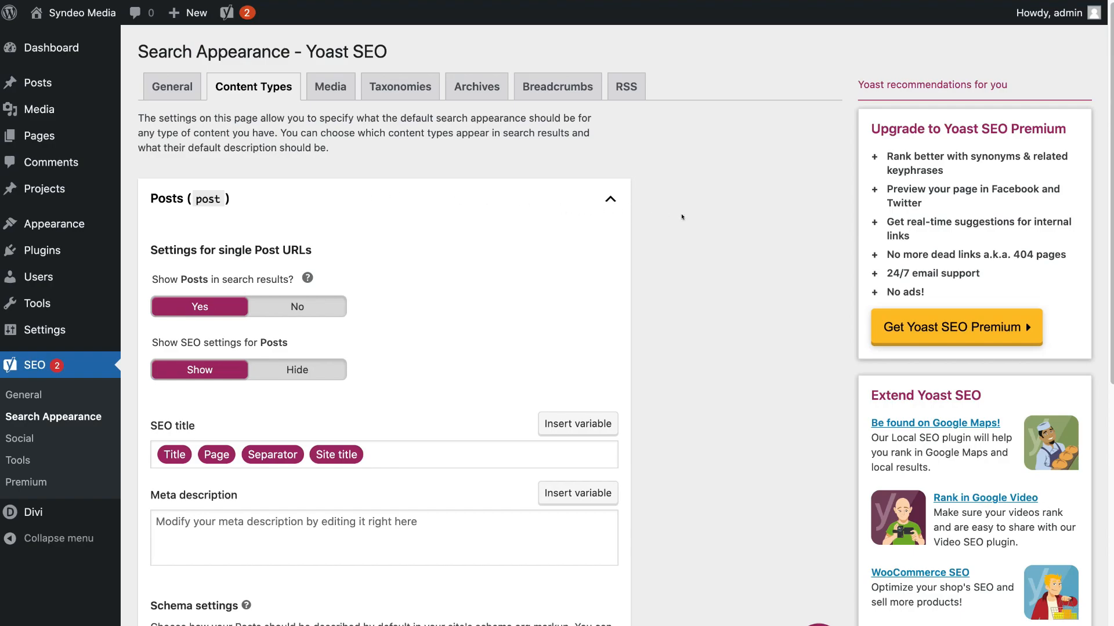
scroll(682, 217, down, 10)
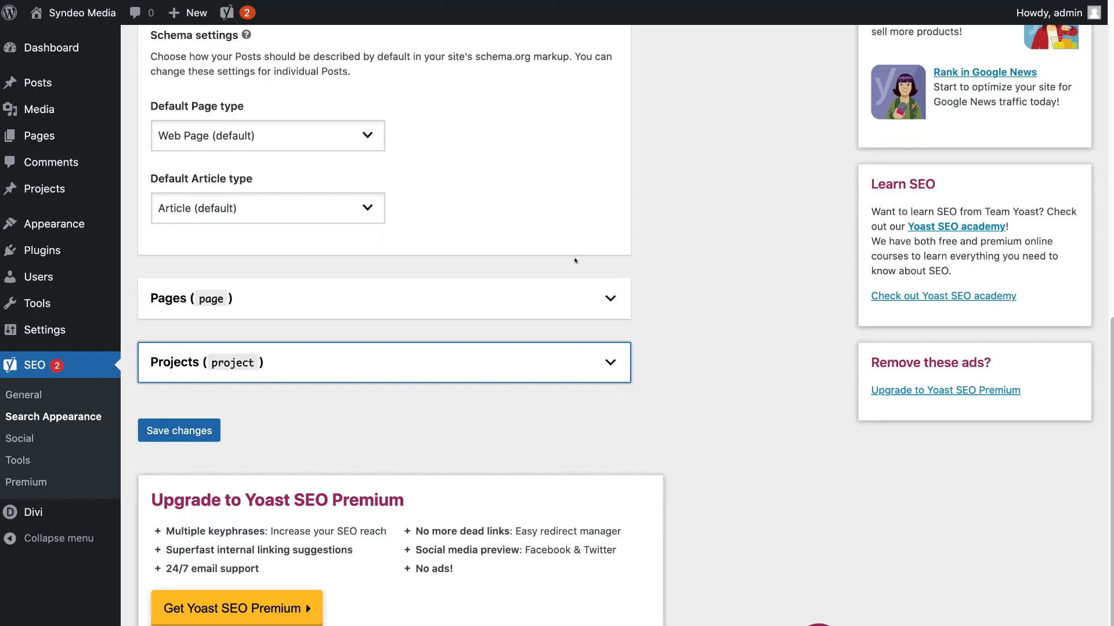
click(548, 287)
scroll(679, 356, down, 9)
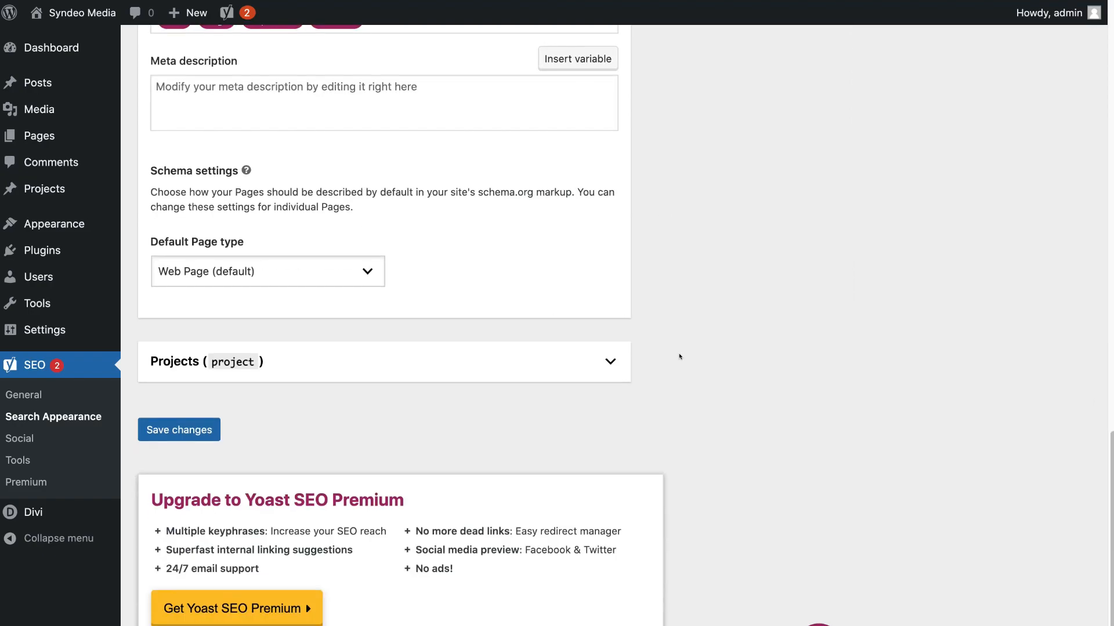
click(552, 361)
scroll(696, 358, up, 9)
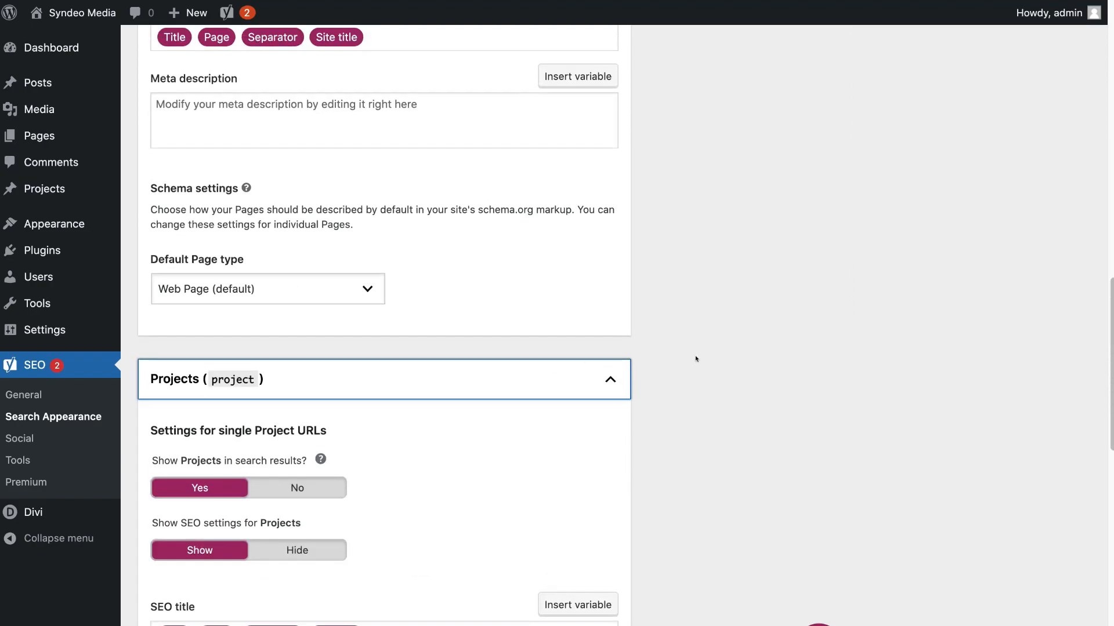
scroll(696, 359, up, 11)
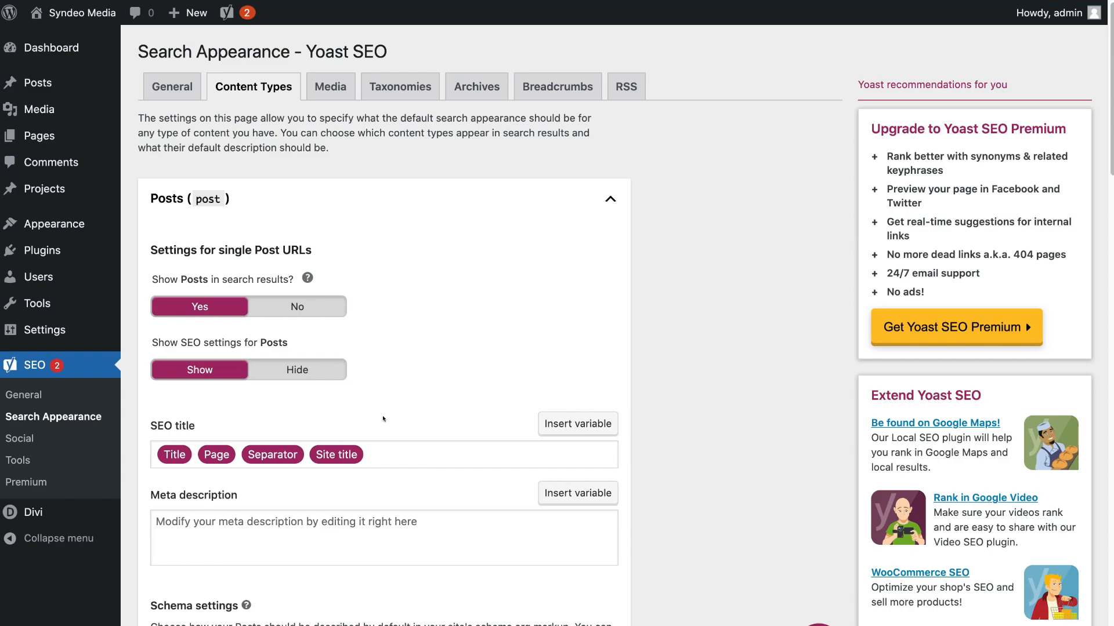
Remove the Page, Separator and Site title variables from the Posts SEO title, leaving only Title.
drag(391, 451, 193, 448)
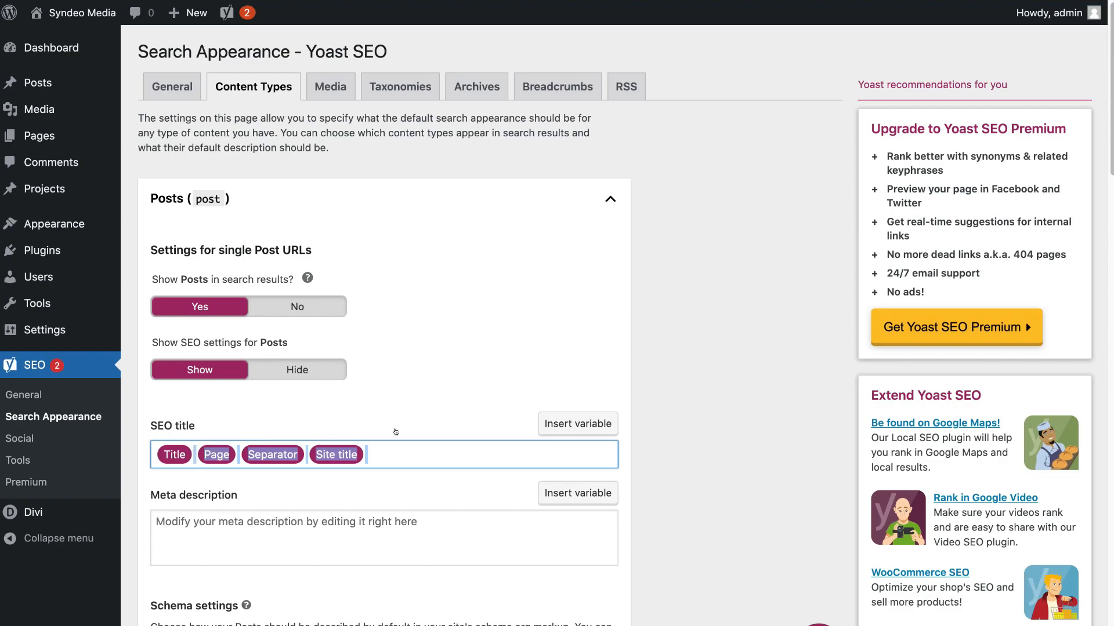
key(BackSpace)
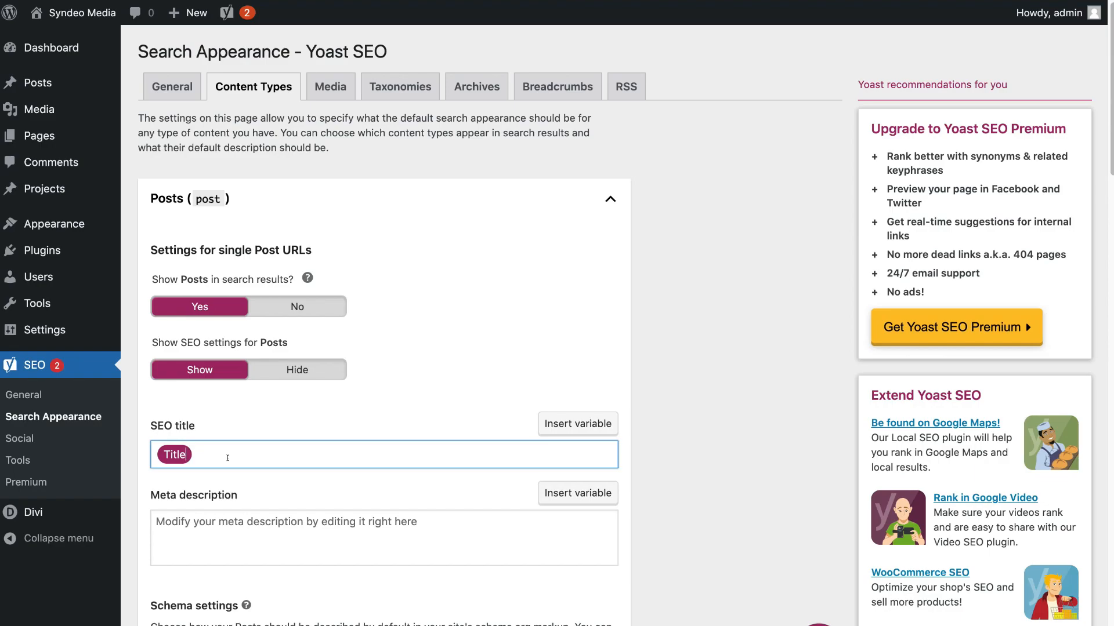
click(580, 426)
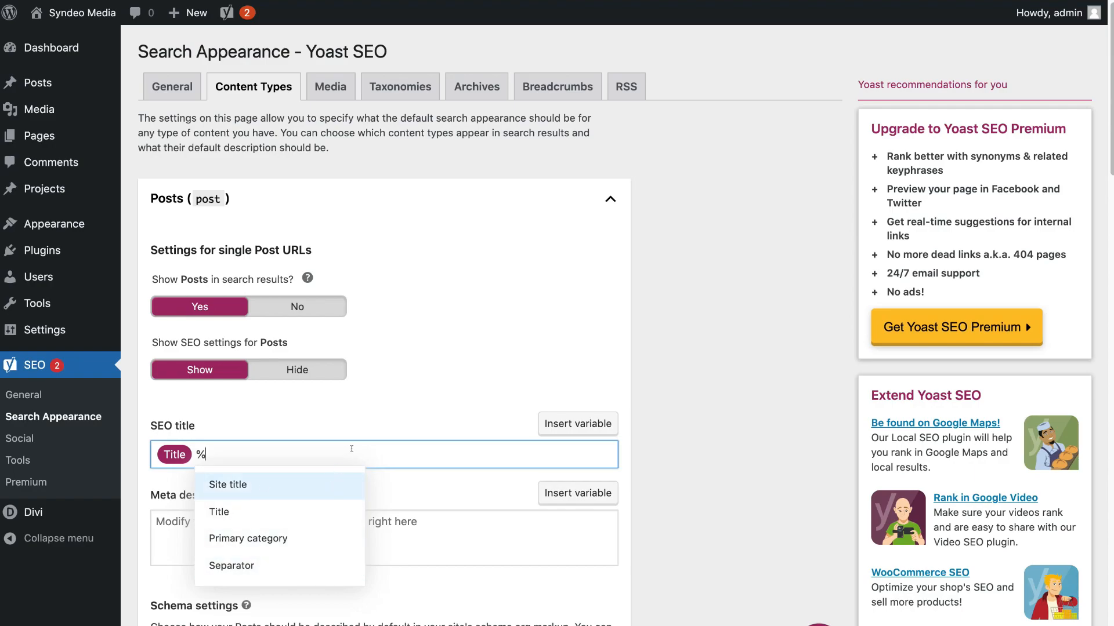
key(BackSpace)
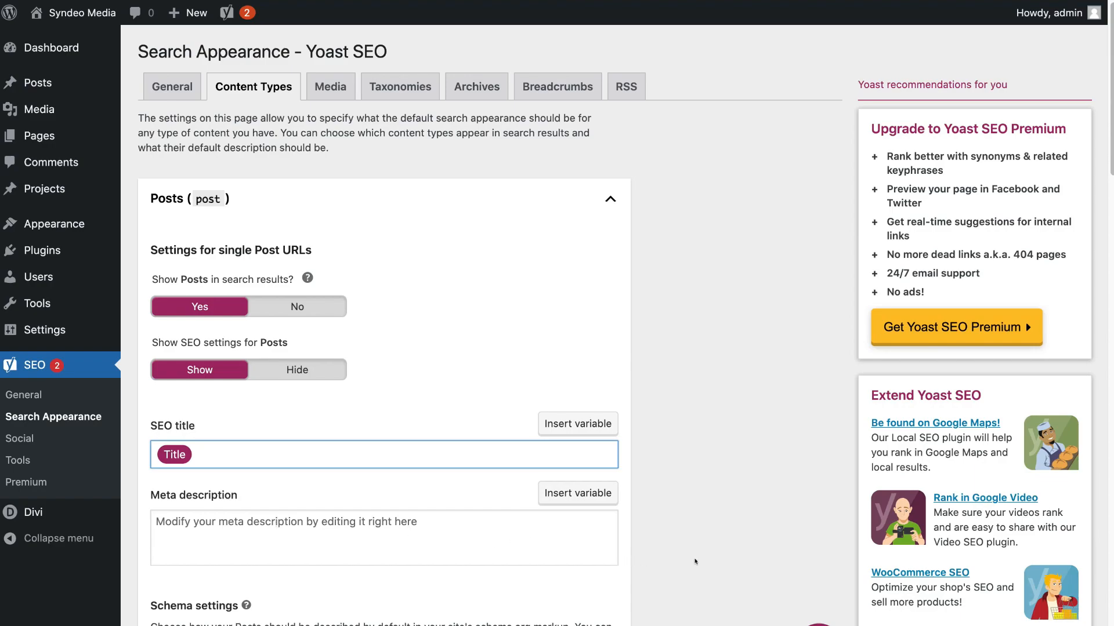
Remove the Page, Separator and Site title variables from the Pages SEO title, leaving only Title.
scroll(536, 469, down, 5)
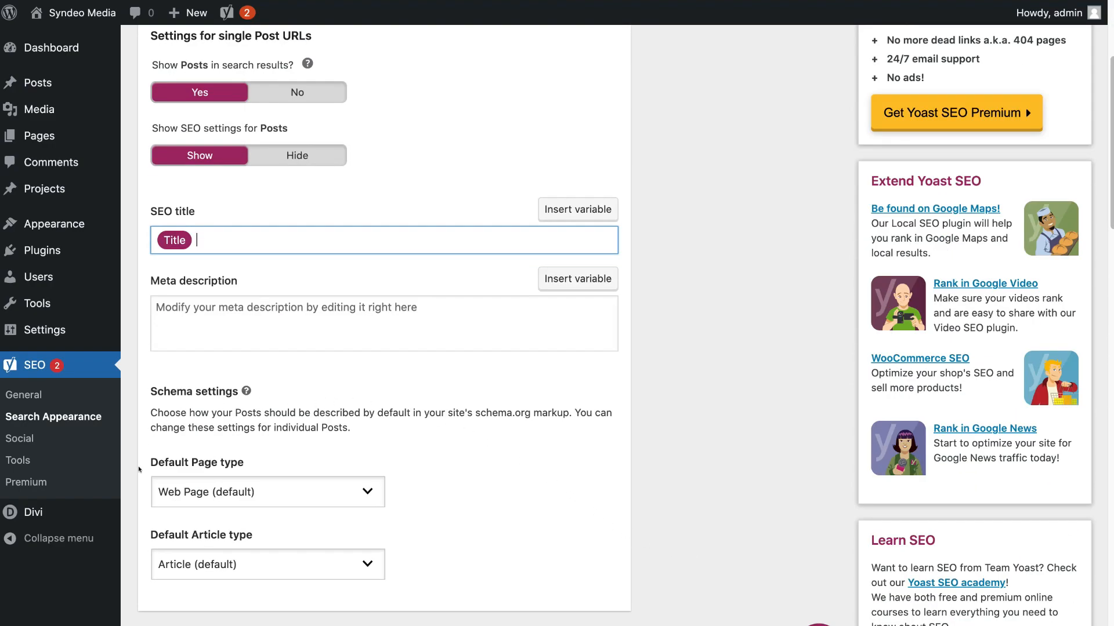
scroll(733, 533, down, 2)
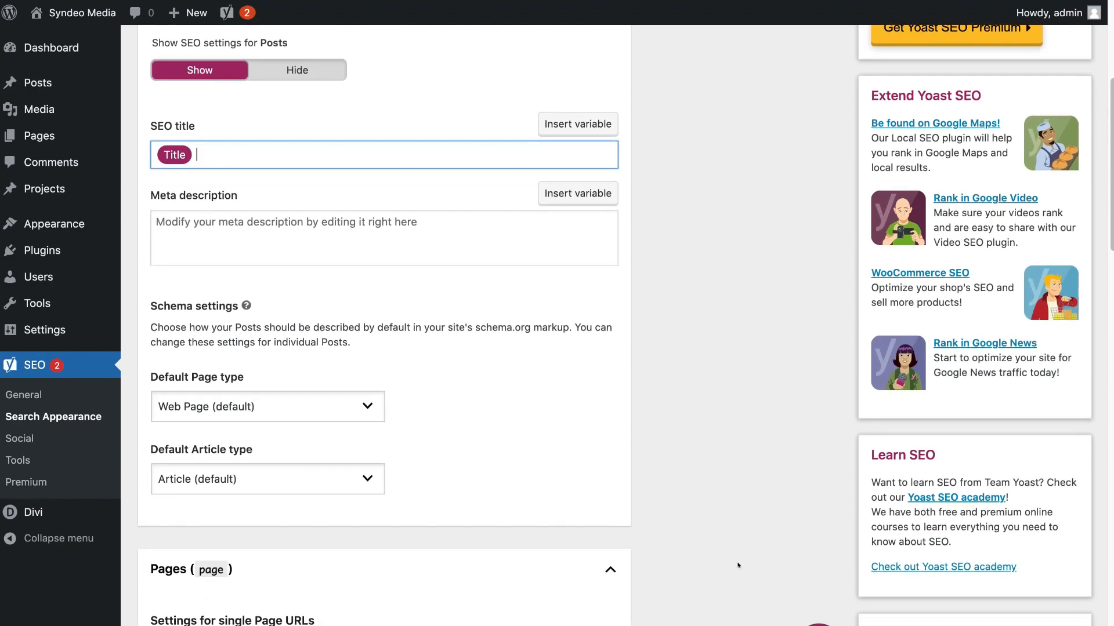
scroll(717, 557, down, 9)
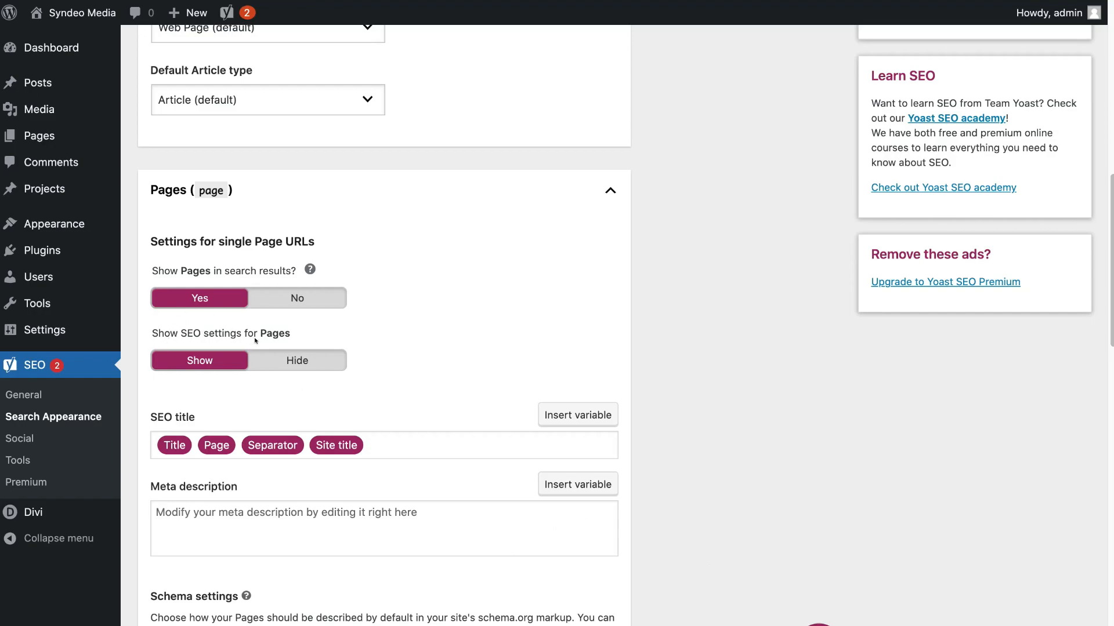
drag(388, 448, 196, 436)
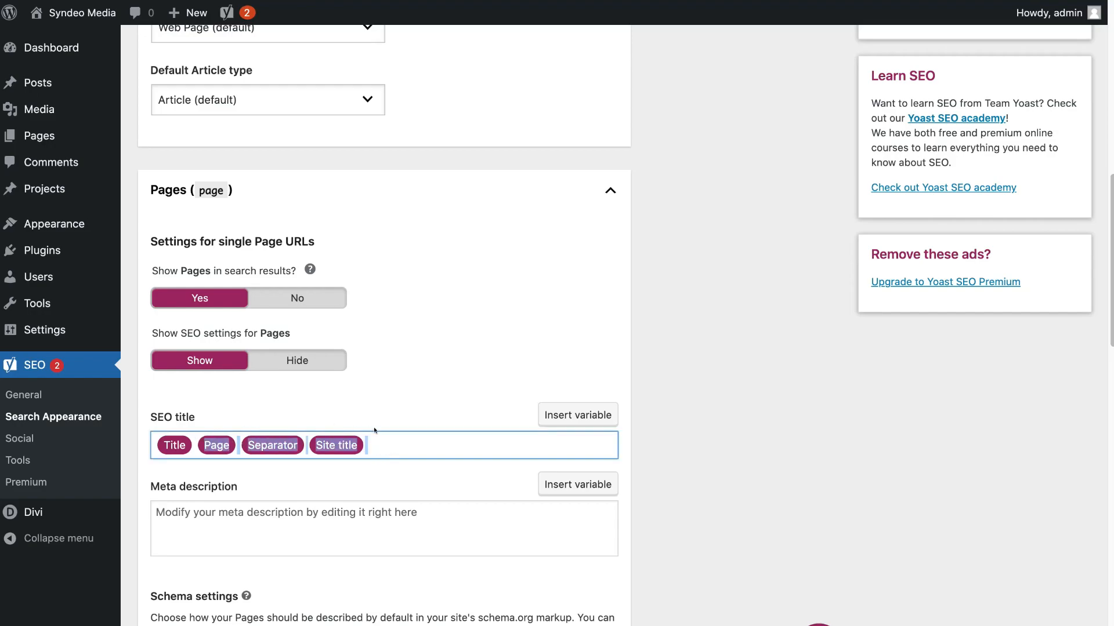
key(BackSpace)
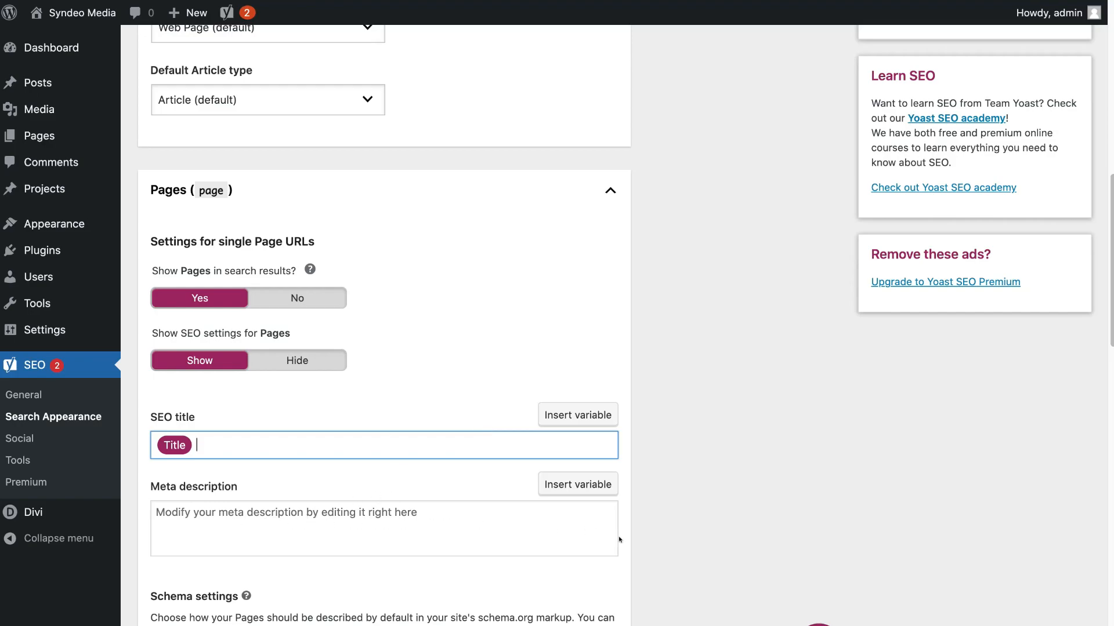
Reduce the single Projects SEO title to only the Title variable and save the content type settings.
scroll(625, 539, down, 1)
scroll(625, 538, down, 10)
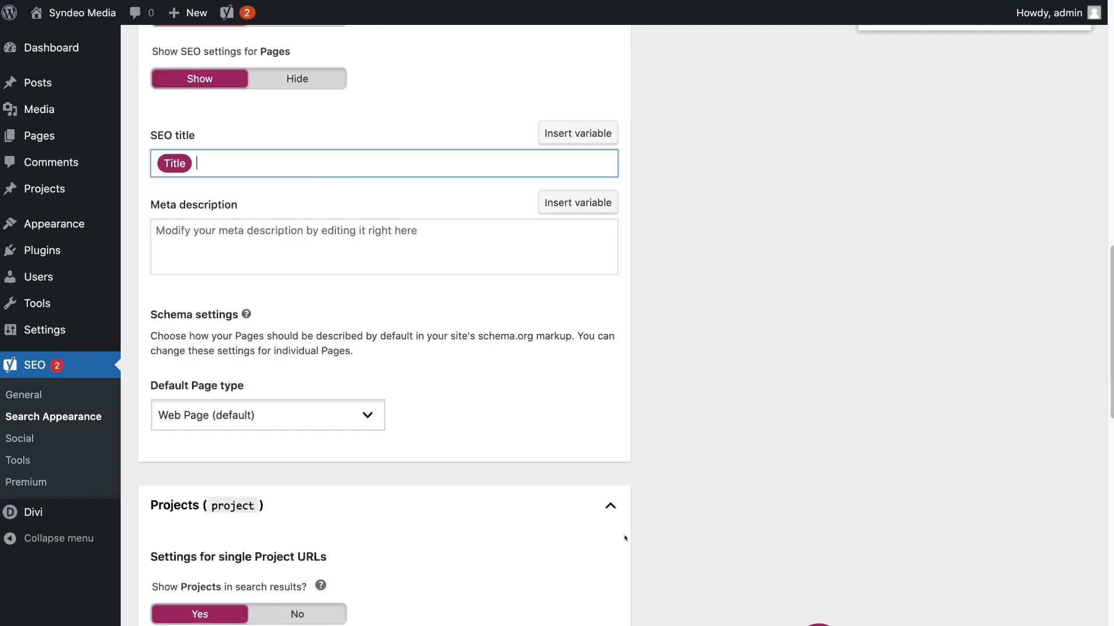
scroll(625, 538, down, 4)
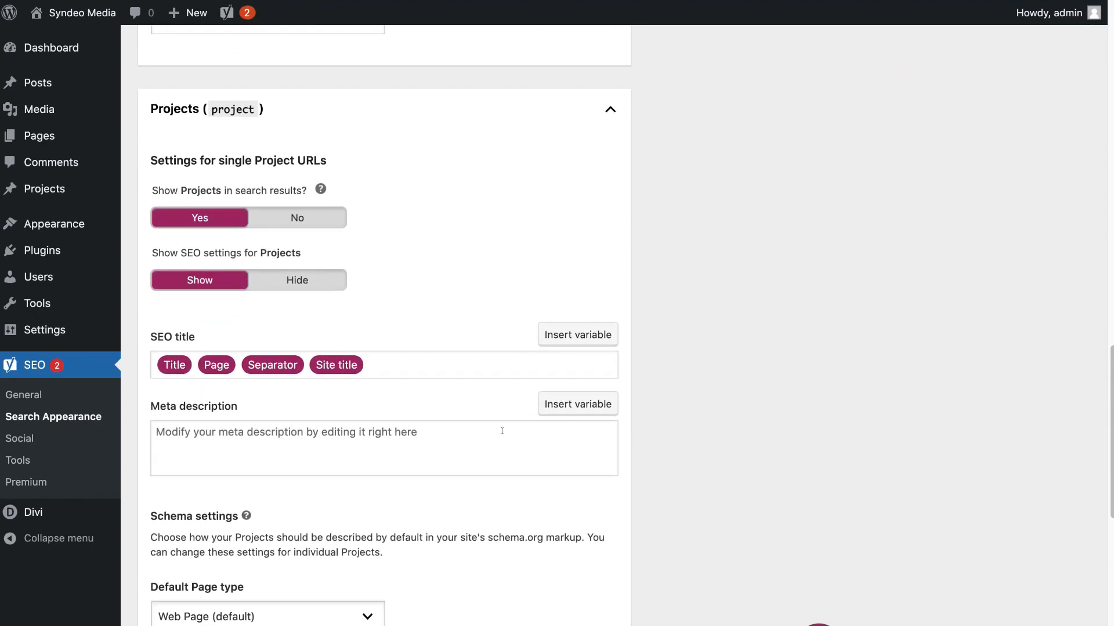
drag(385, 355, 201, 360)
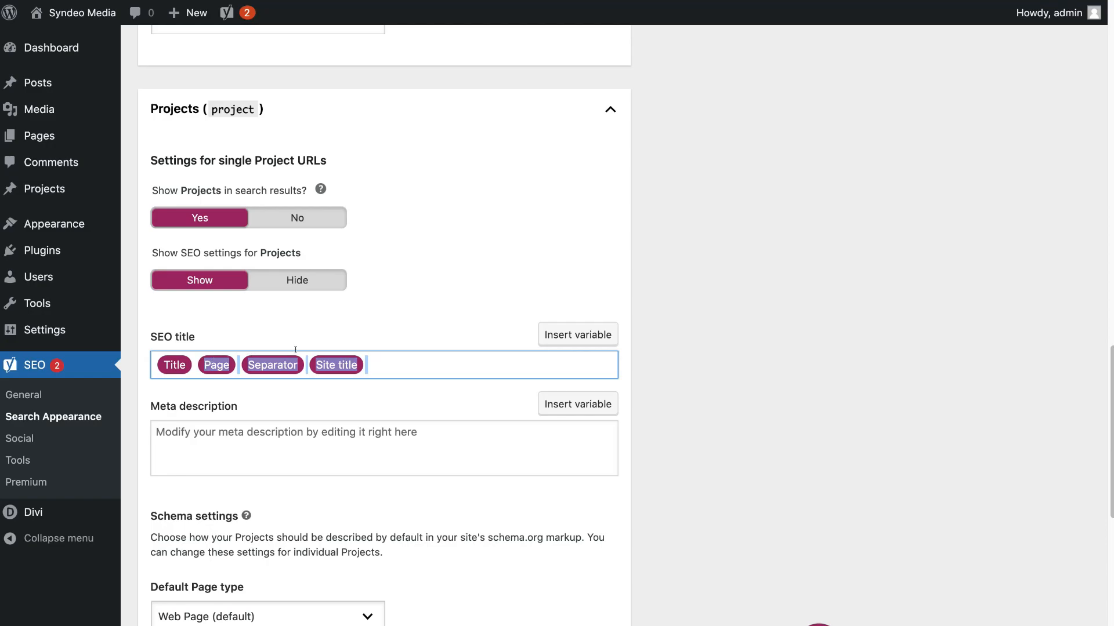
key(BackSpace)
scroll(682, 484, down, 10)
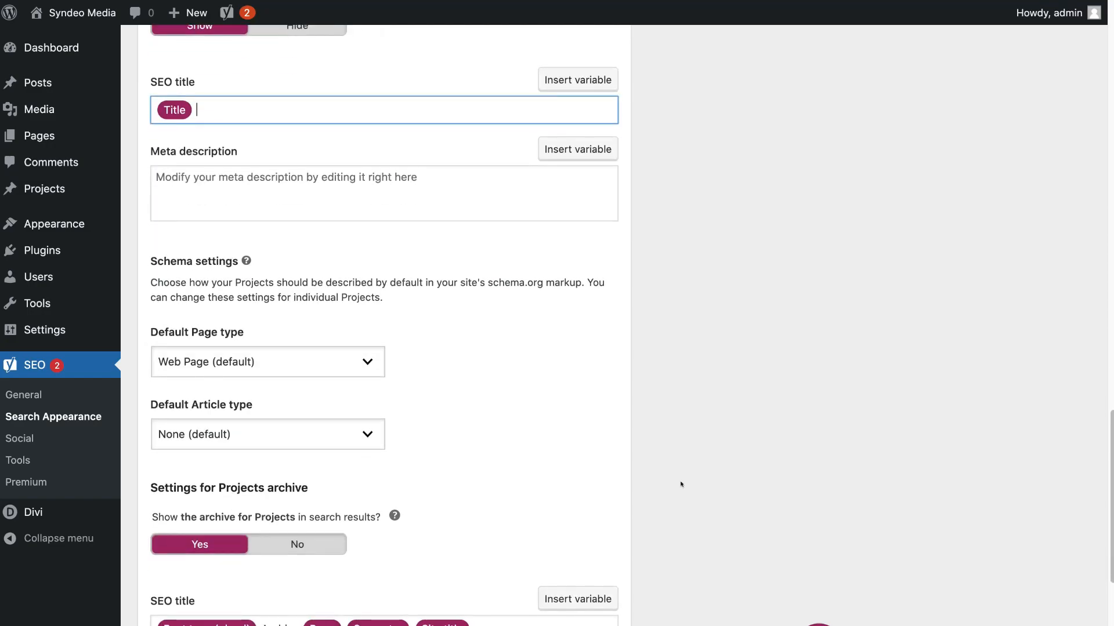
scroll(681, 485, down, 5)
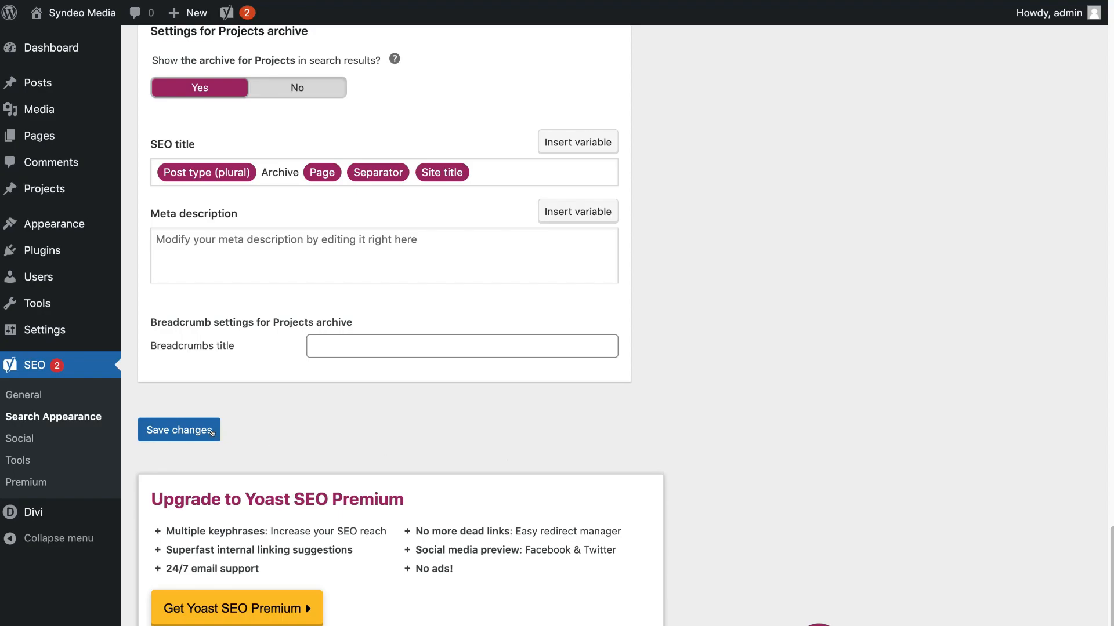
click(209, 431)
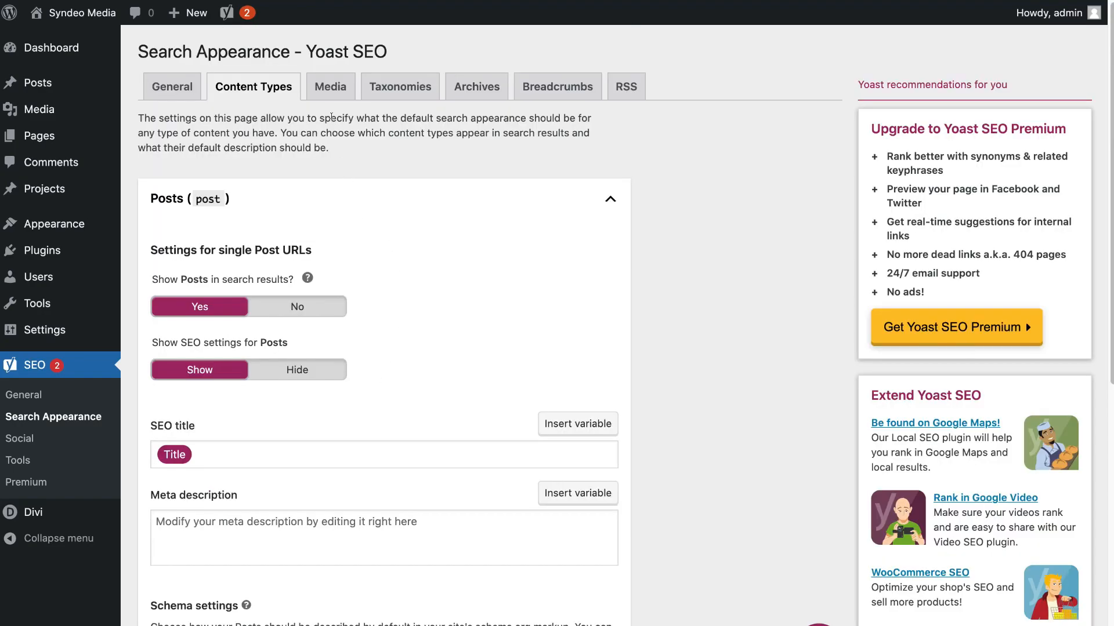
Check the media settings, and in the taxonomy settings set Categories to No for search results and Hide for SEO settings.
click(327, 96)
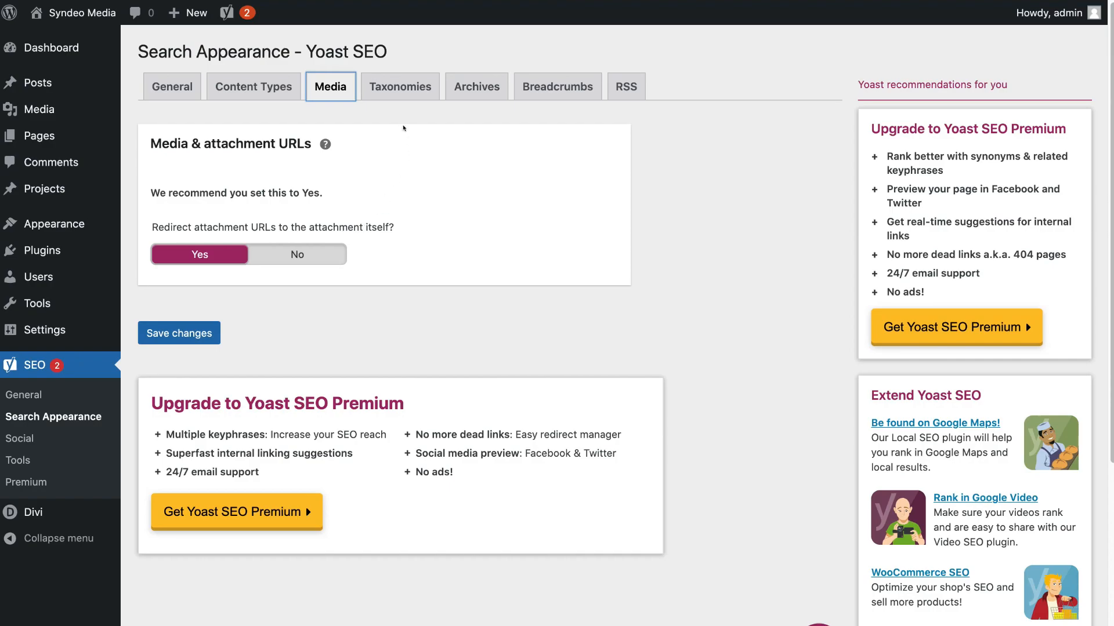
click(374, 93)
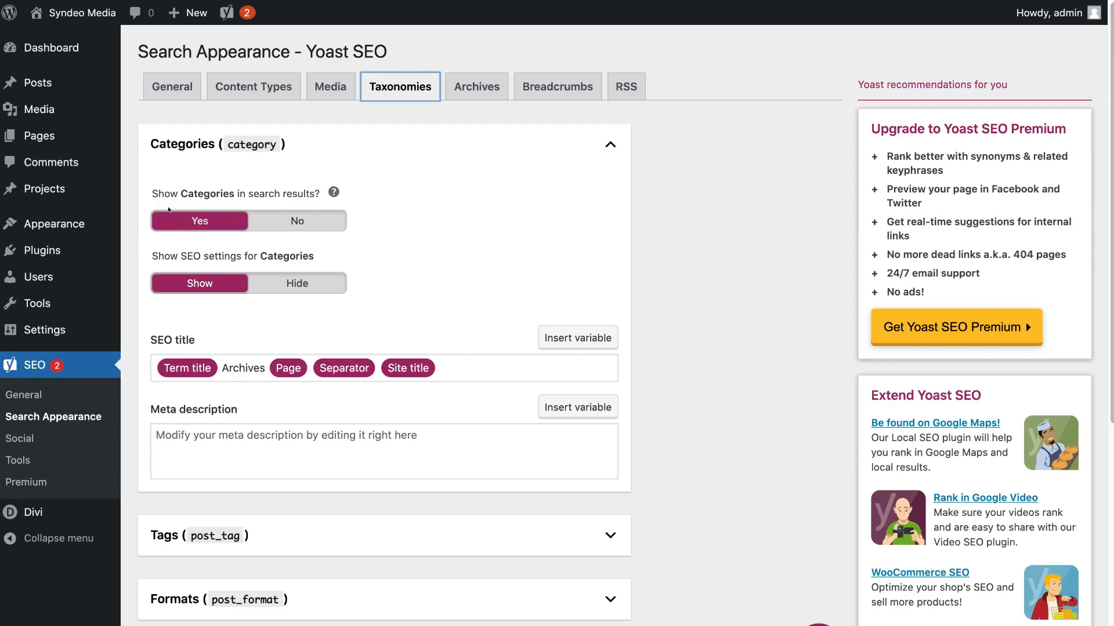
click(270, 214)
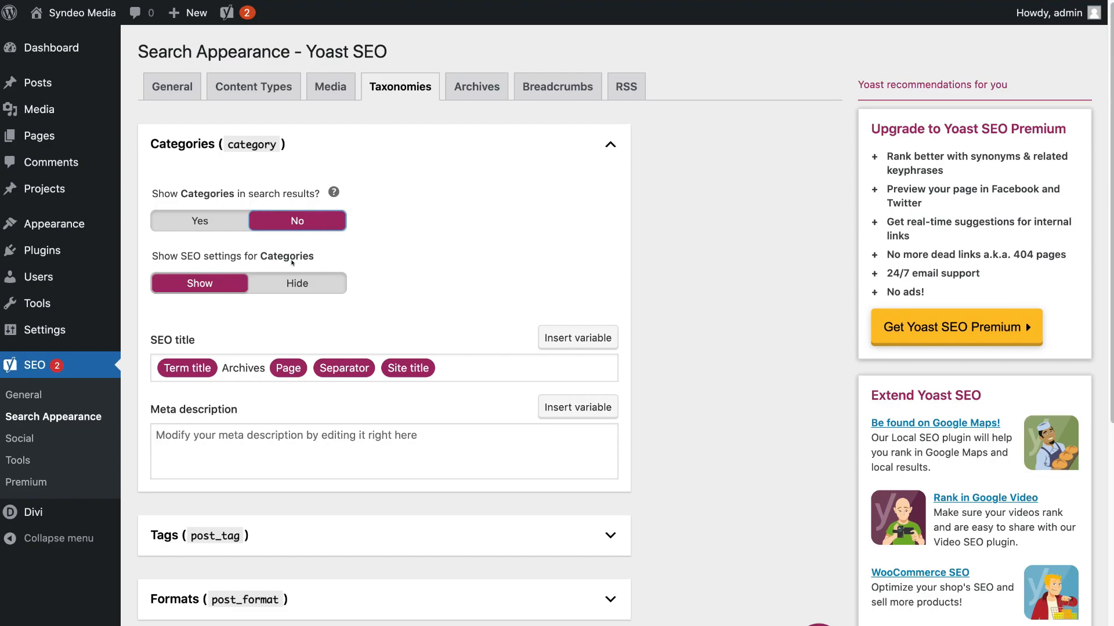
click(212, 286)
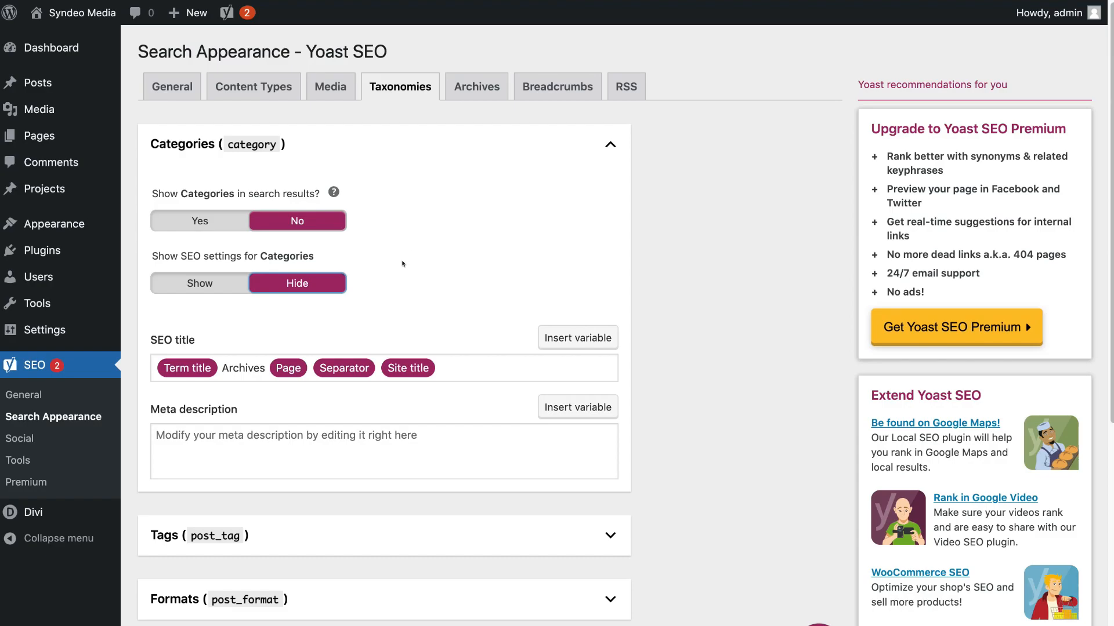
Expand the Tags taxonomy, exclude Tags from search results and hide the SEO settings for Tags.
click(392, 538)
scroll(406, 499, down, 6)
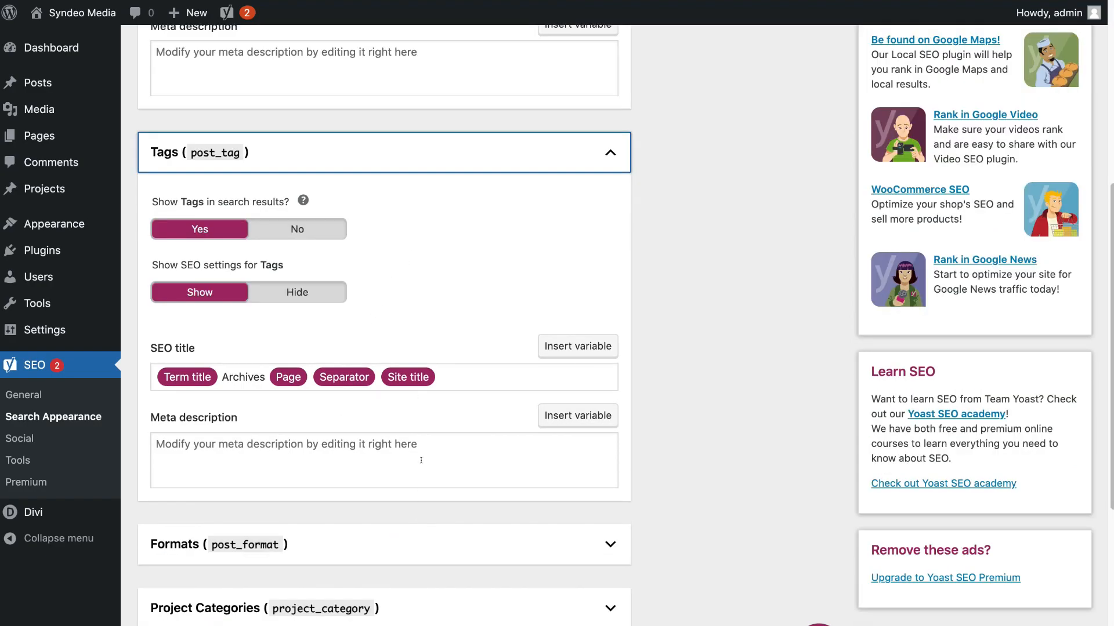
click(195, 225)
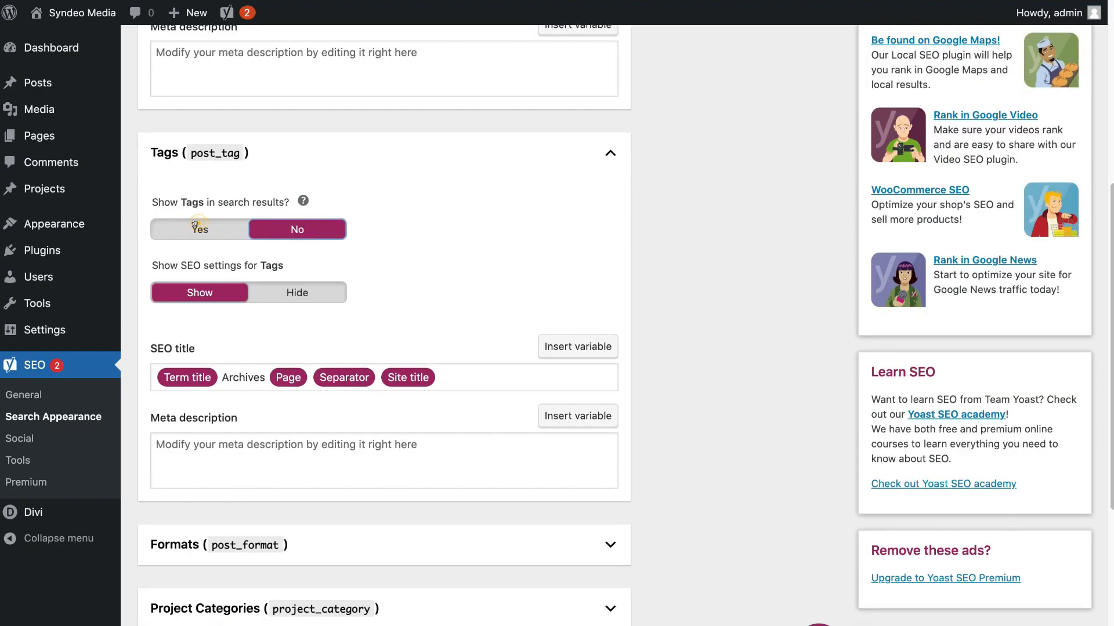
click(217, 299)
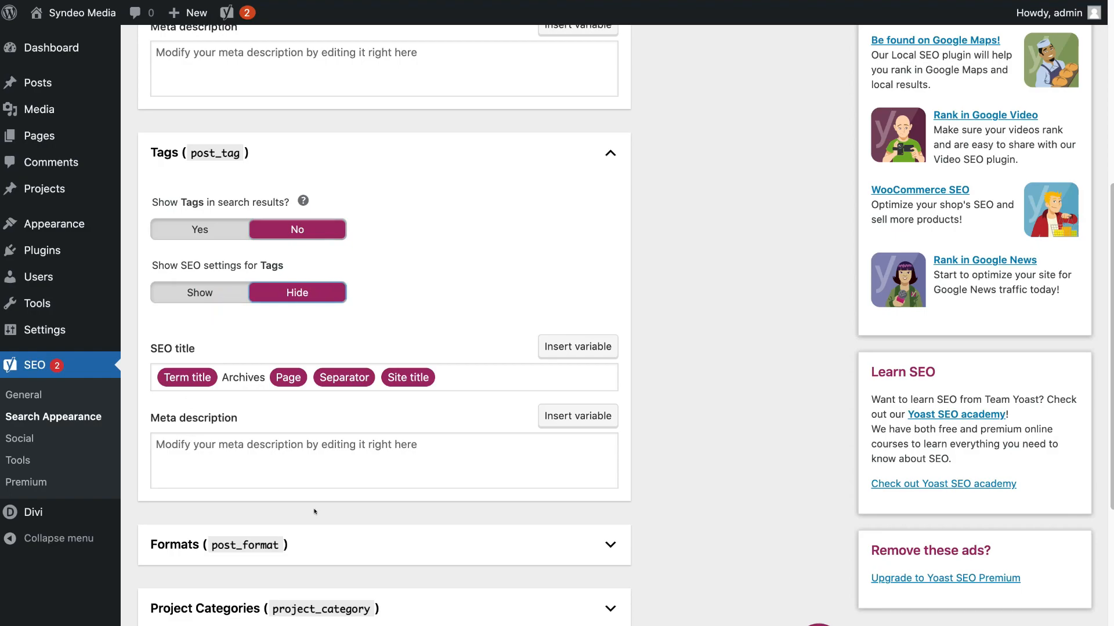
Expand the Formats taxonomy and check its format-based archives setting.
click(343, 533)
scroll(343, 534, down, 4)
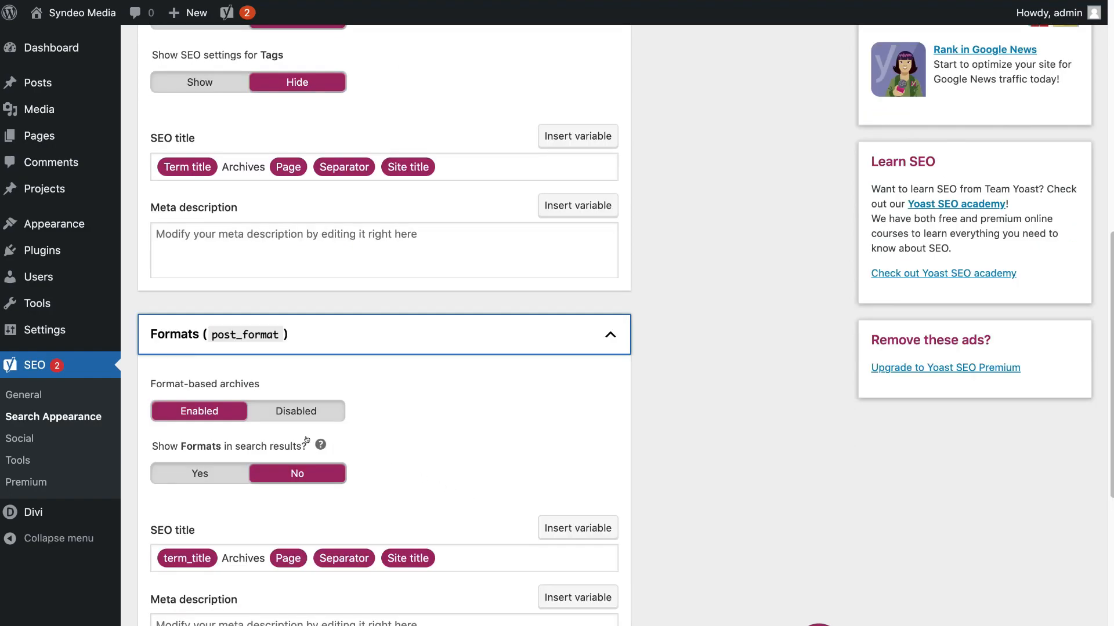
click(248, 418)
scroll(380, 436, down, 7)
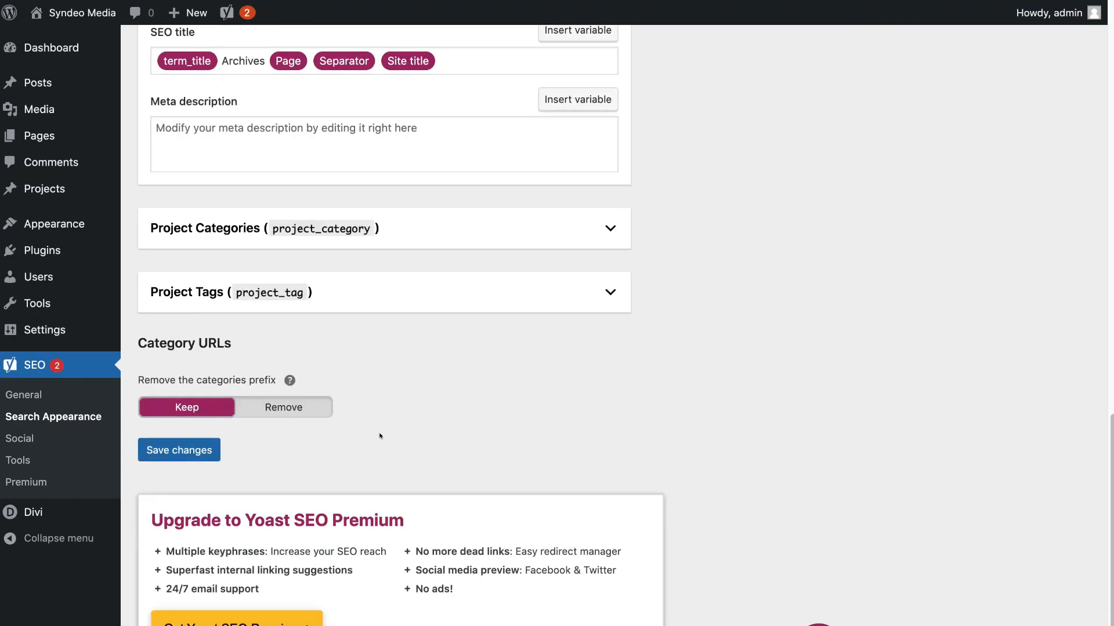
Expand Project Categories, exclude them from search results and hide their SEO settings.
click(237, 237)
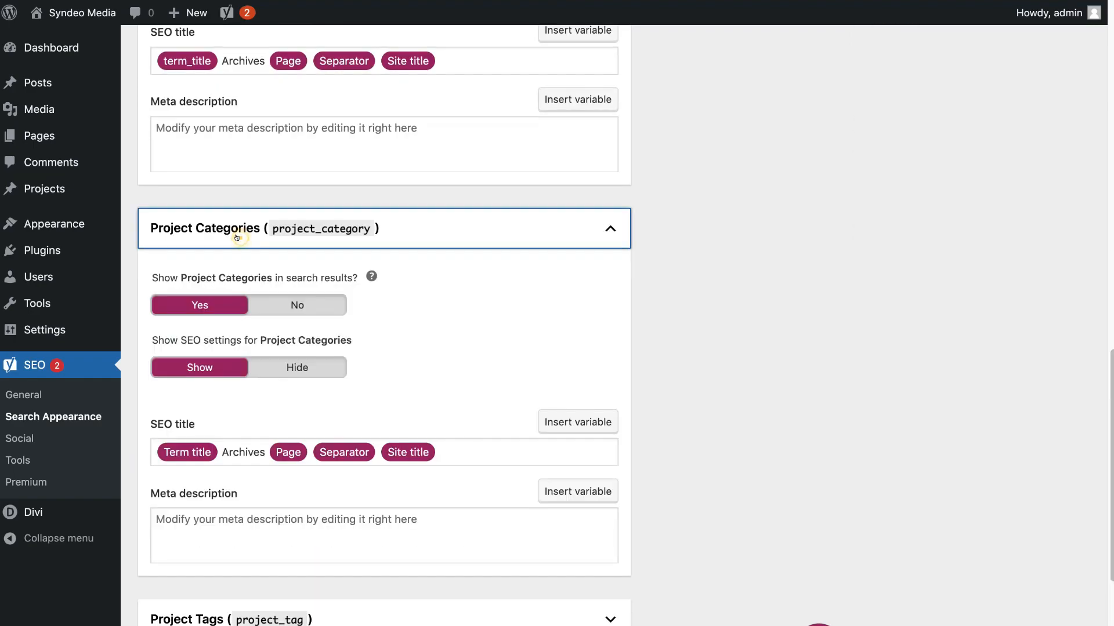
click(208, 312)
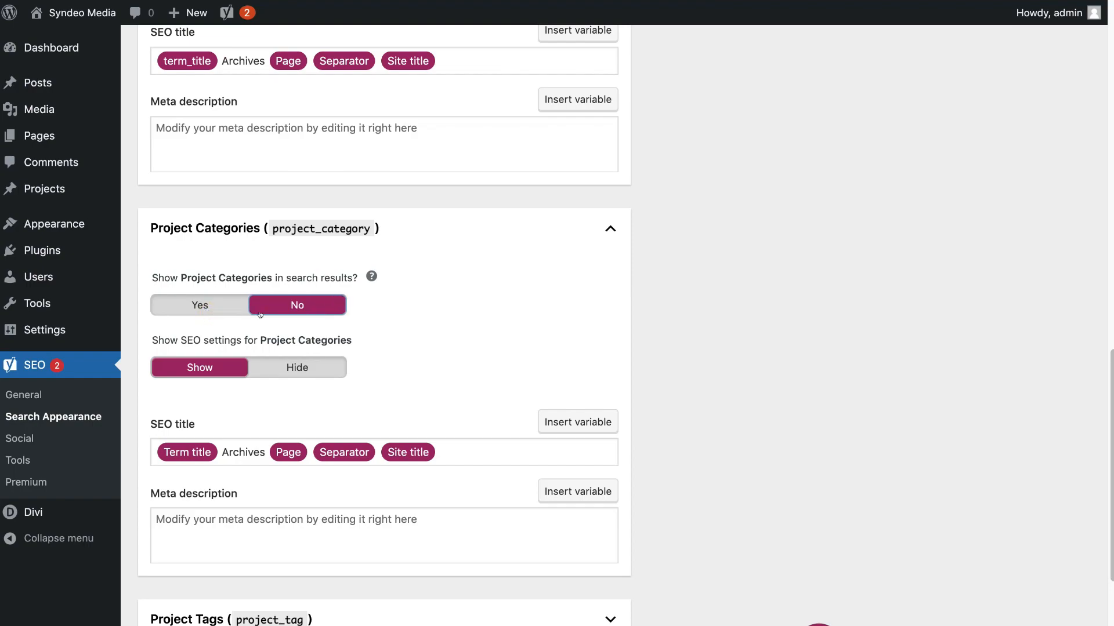
click(285, 369)
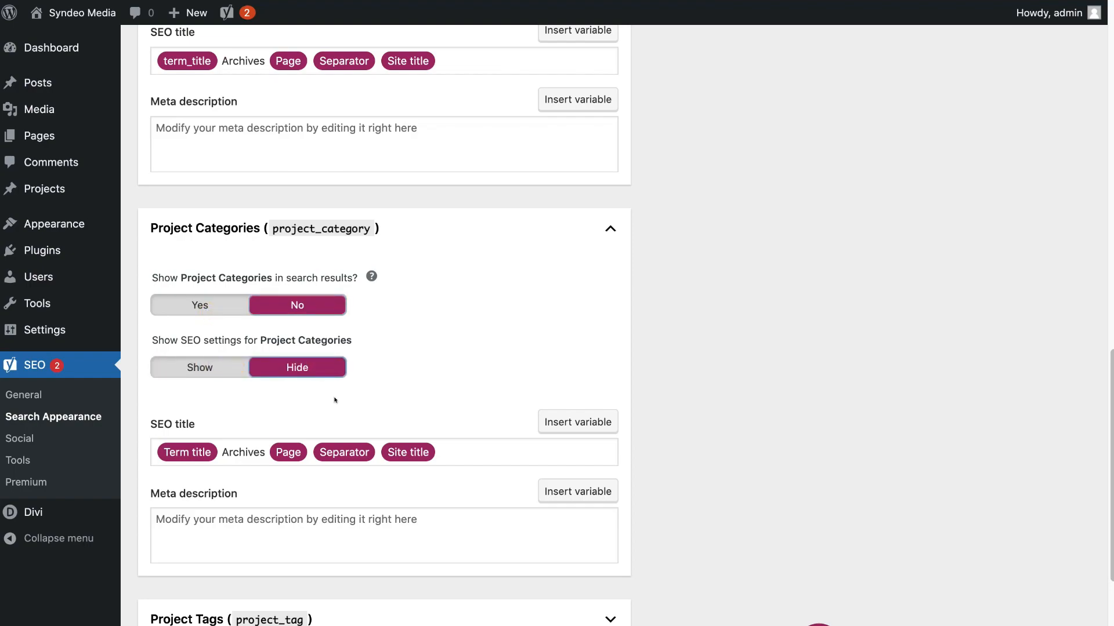
Exclude Project Tags from search results, hide their SEO settings and save the taxonomy settings.
click(318, 618)
scroll(355, 283, down, 6)
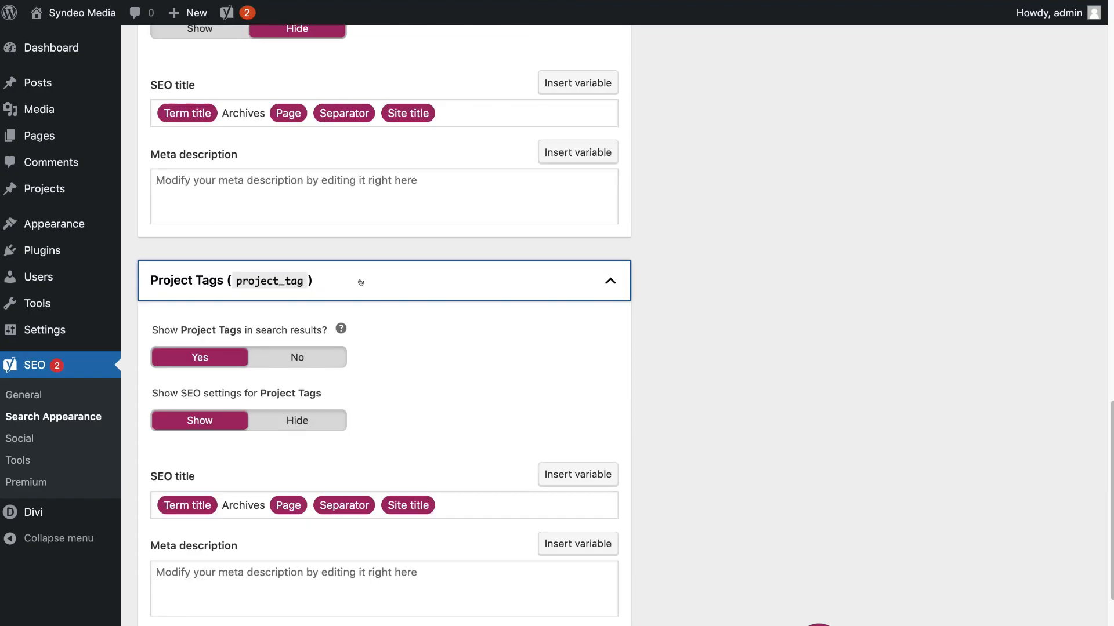
click(273, 357)
click(257, 416)
scroll(391, 449, up, 1)
scroll(391, 448, down, 6)
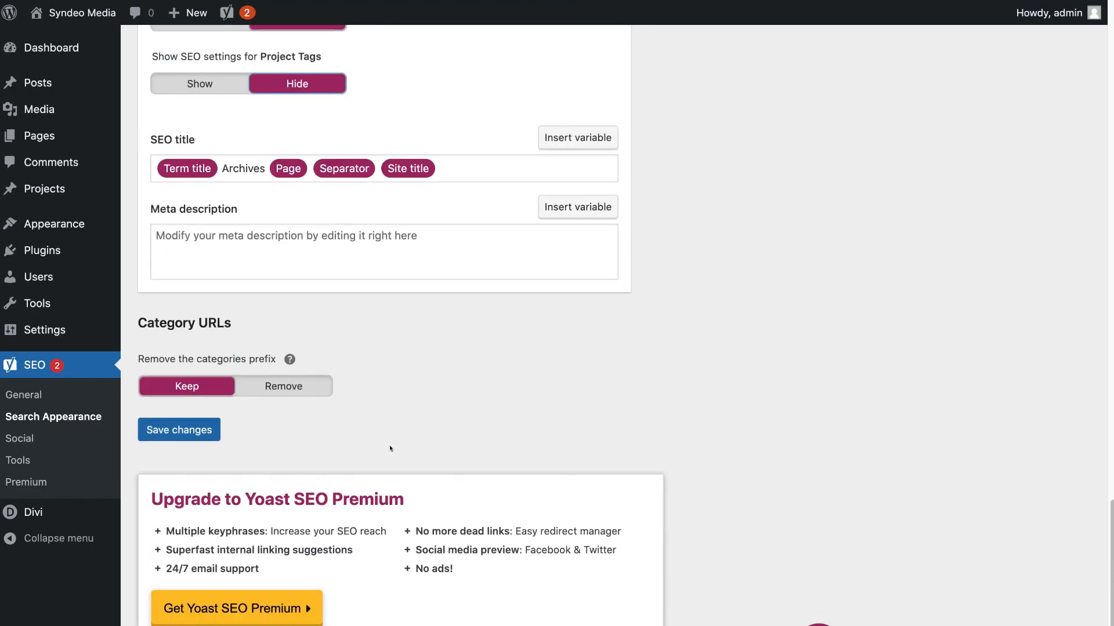
click(183, 431)
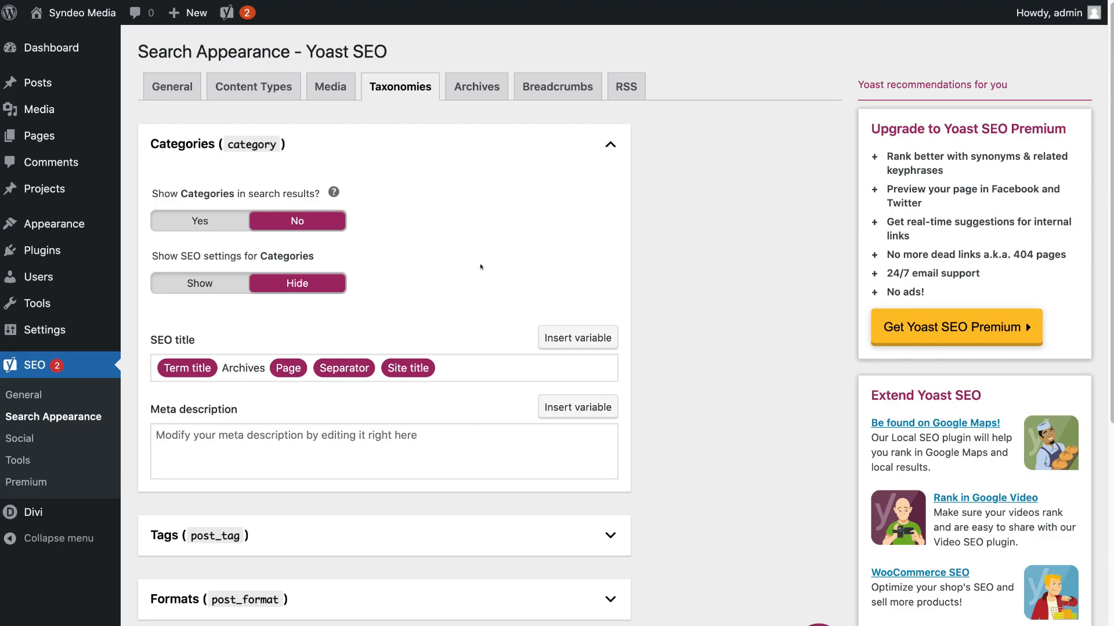
Review the Archives, Breadcrumbs and RSS search appearance settings and save them.
click(471, 87)
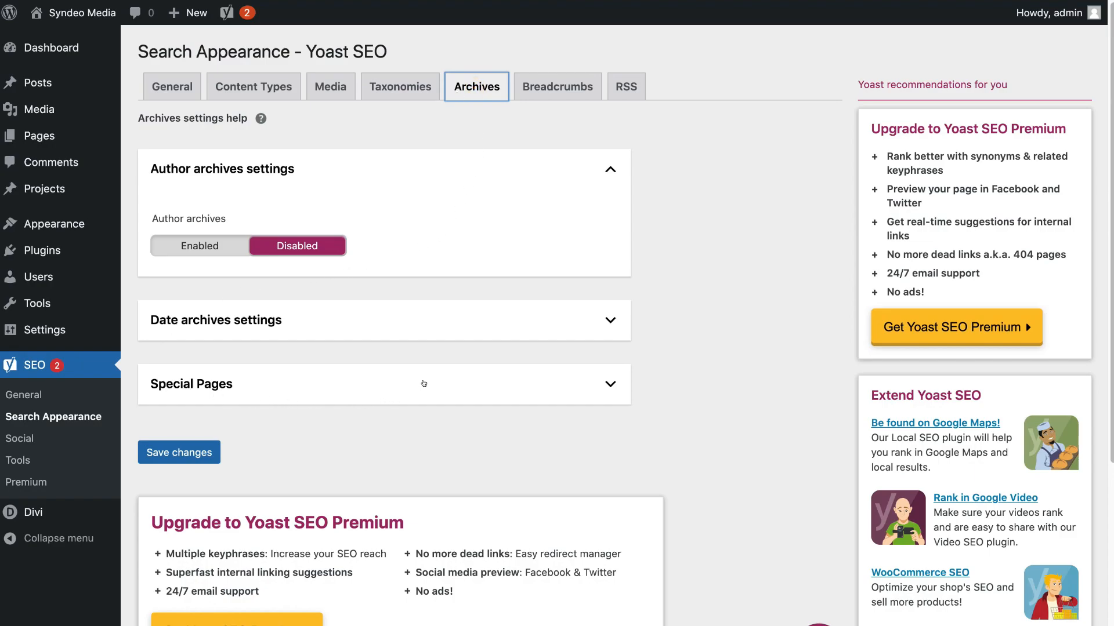
click(555, 91)
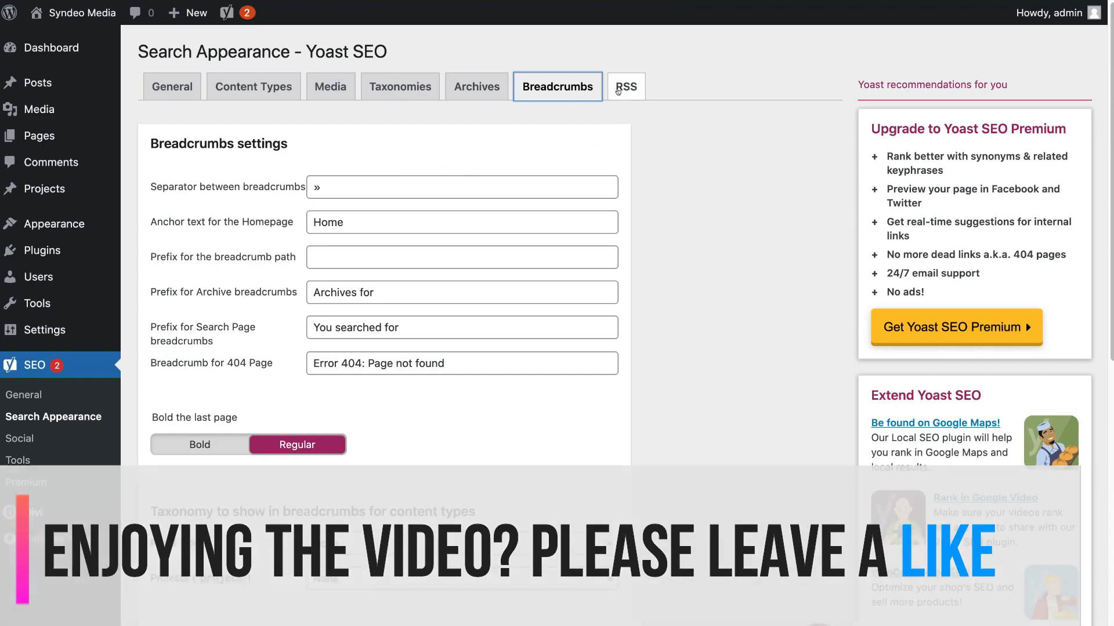
click(617, 89)
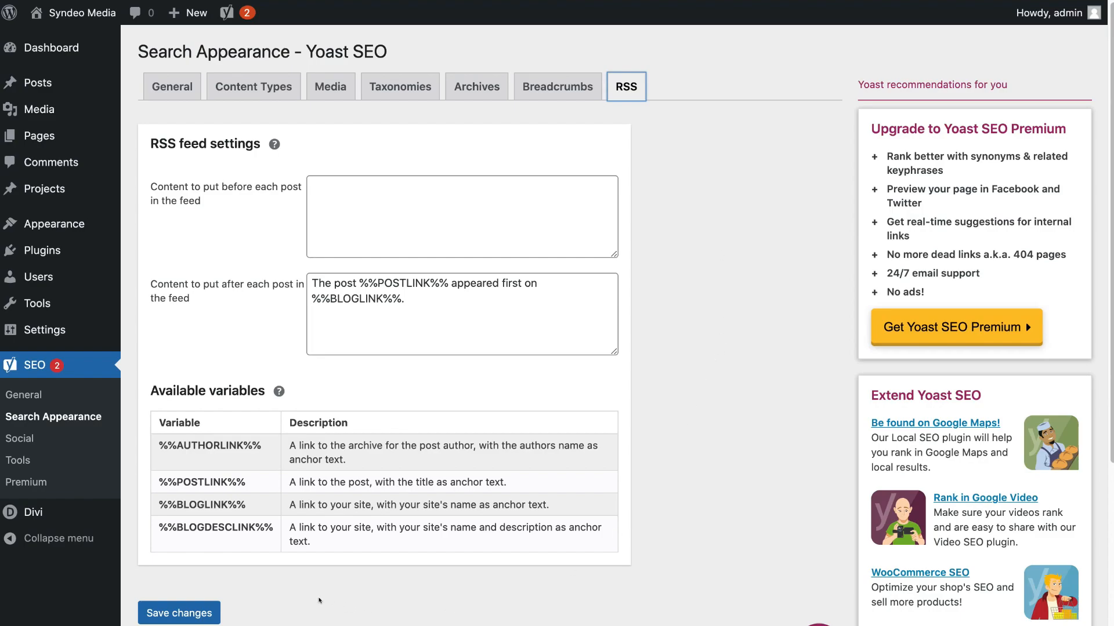
click(179, 612)
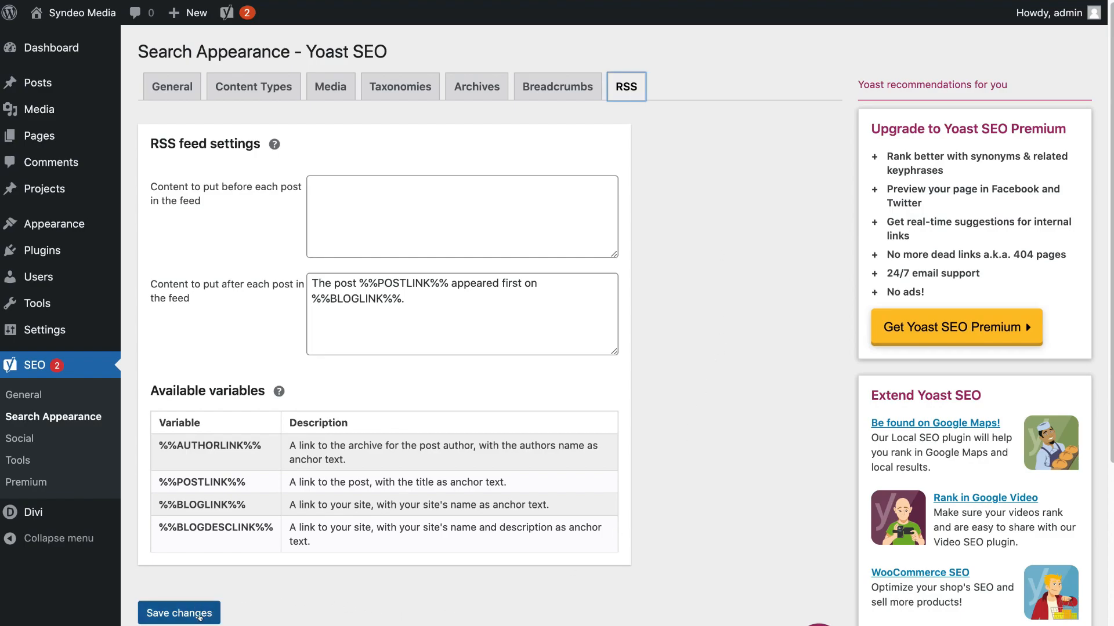
Look through the Yoast social settings for Facebook, Twitter and Pinterest and return to the organization's social accounts.
click(58, 442)
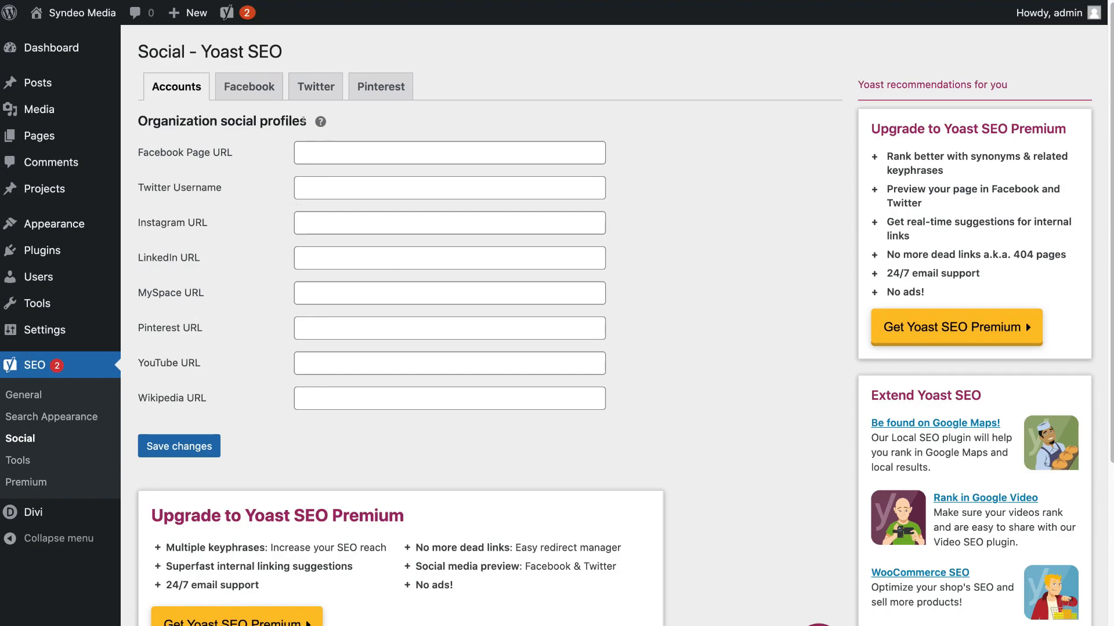
click(253, 98)
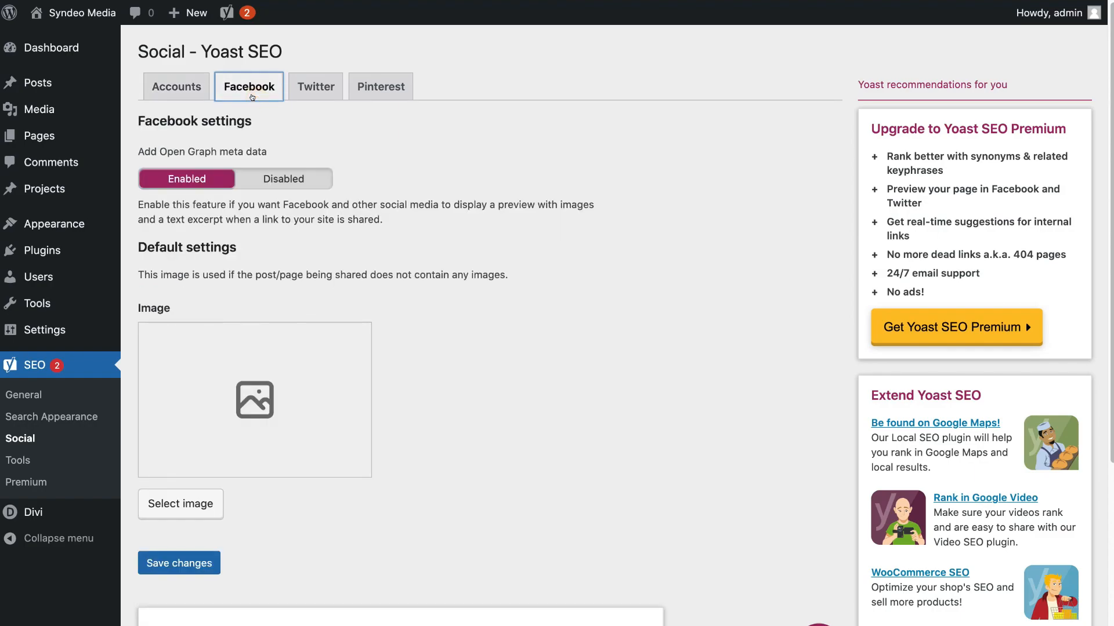
click(313, 90)
click(356, 88)
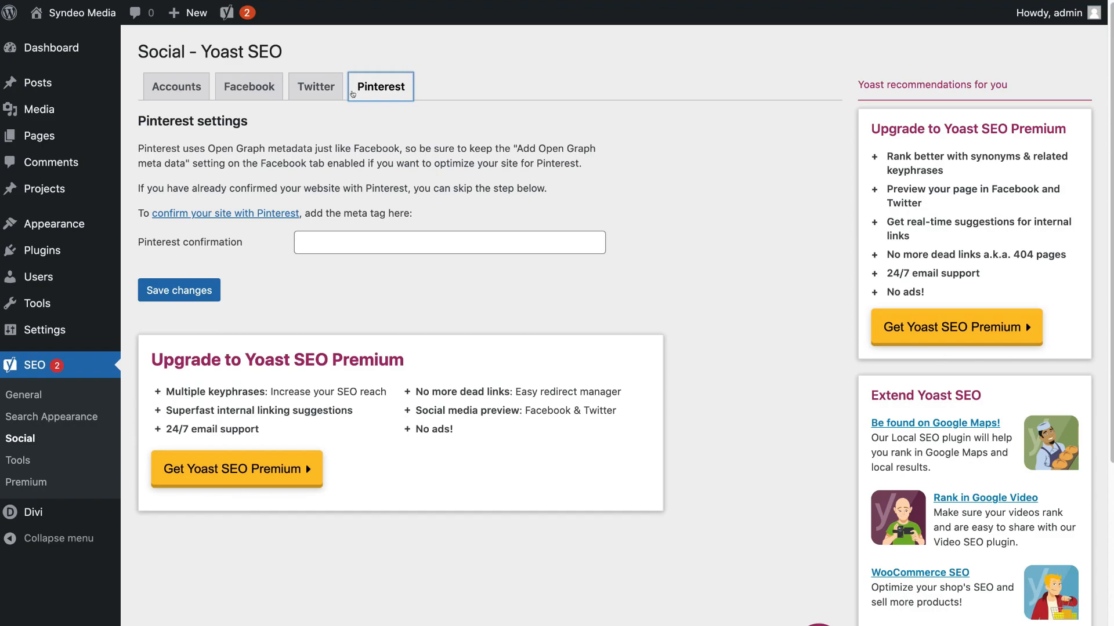
click(184, 96)
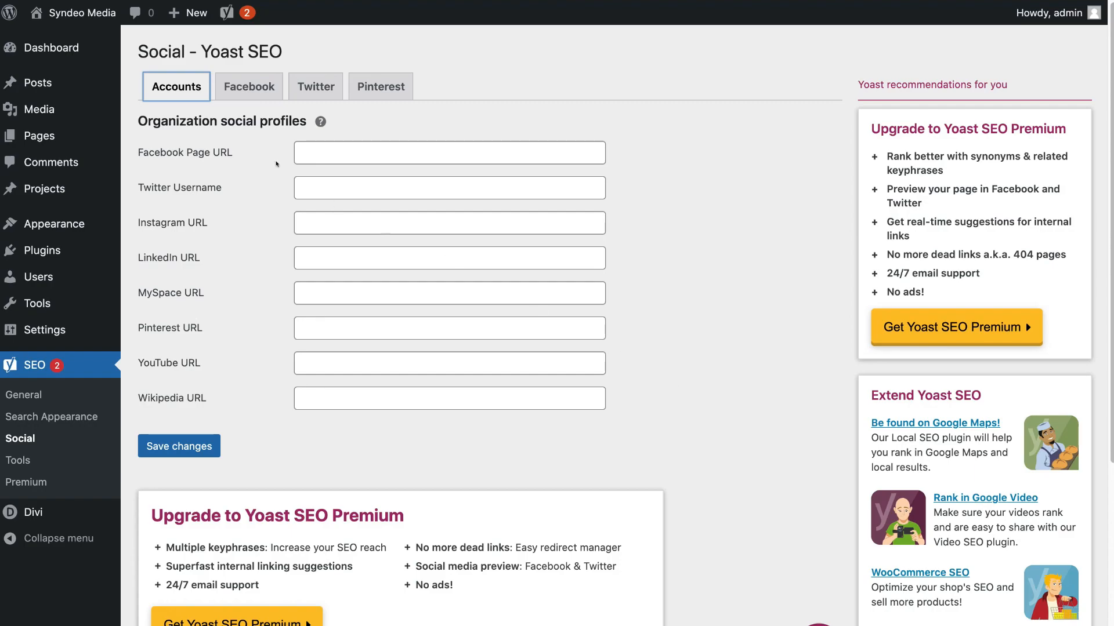
Open the Home page for editing from the list of all pages.
mouse_move(53, 133)
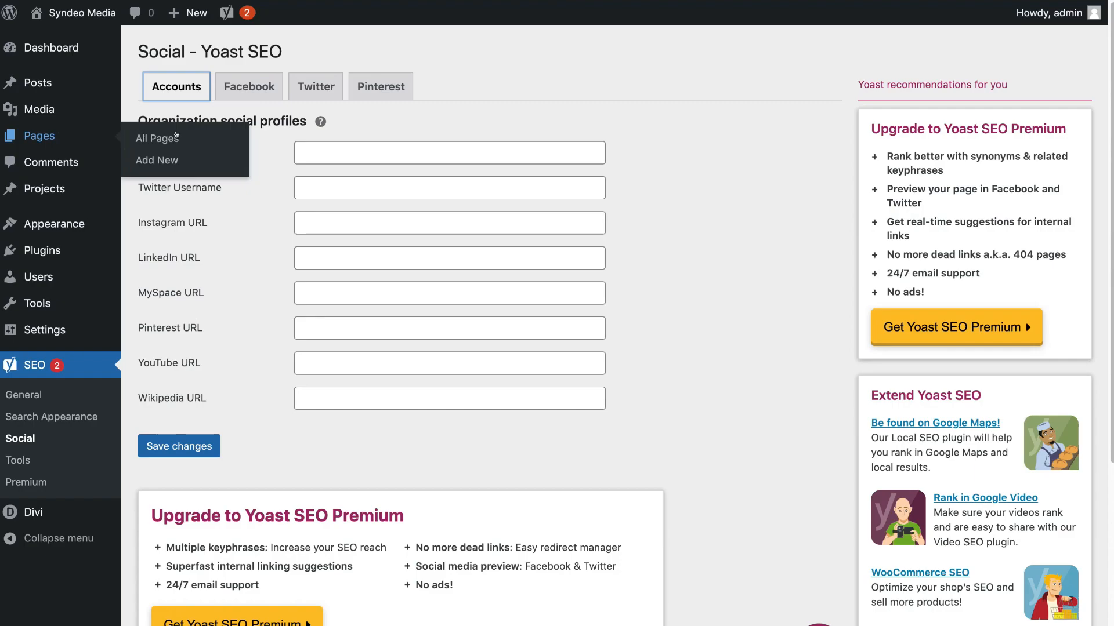
click(177, 138)
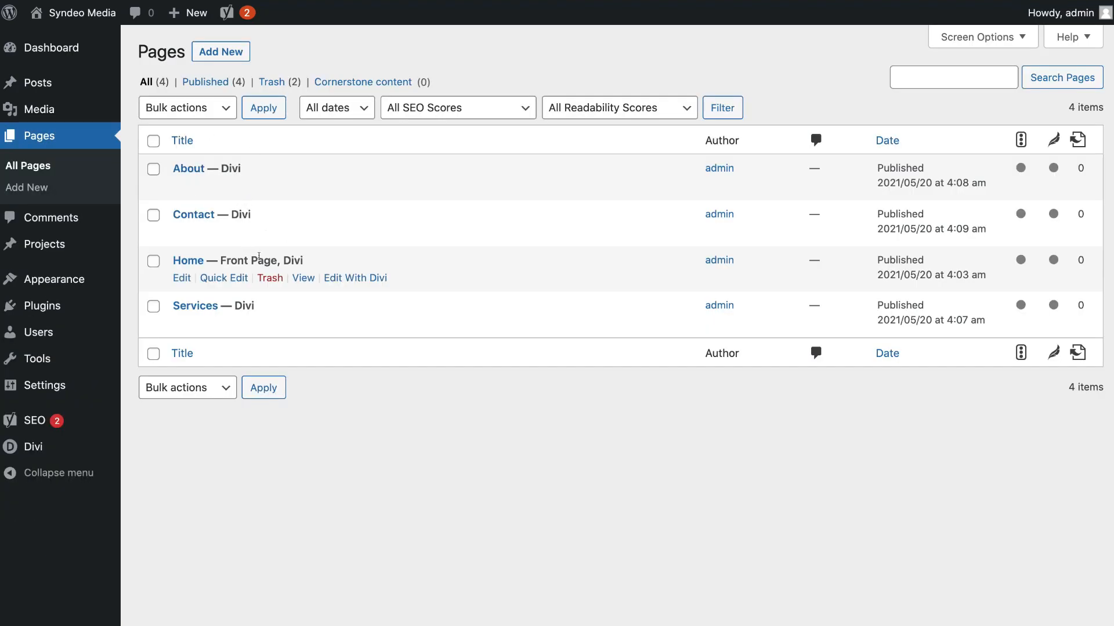
click(182, 262)
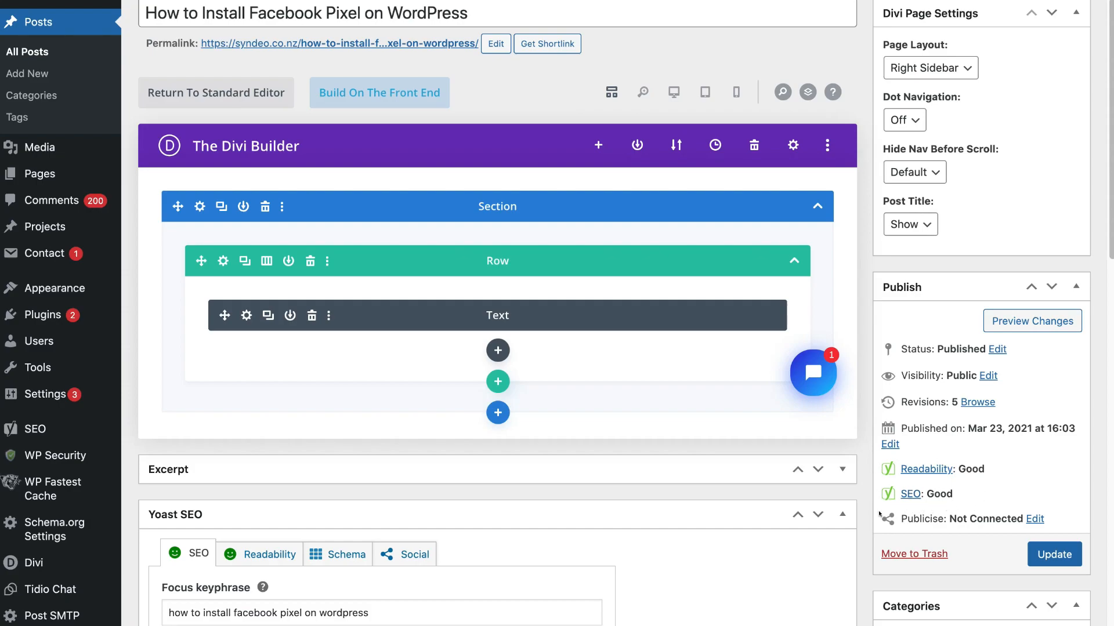
Examine the Facebook Pixel post's focus keyphrase in Yoast SEO and switch its Google preview to the desktop result.
scroll(771, 472, down, 5)
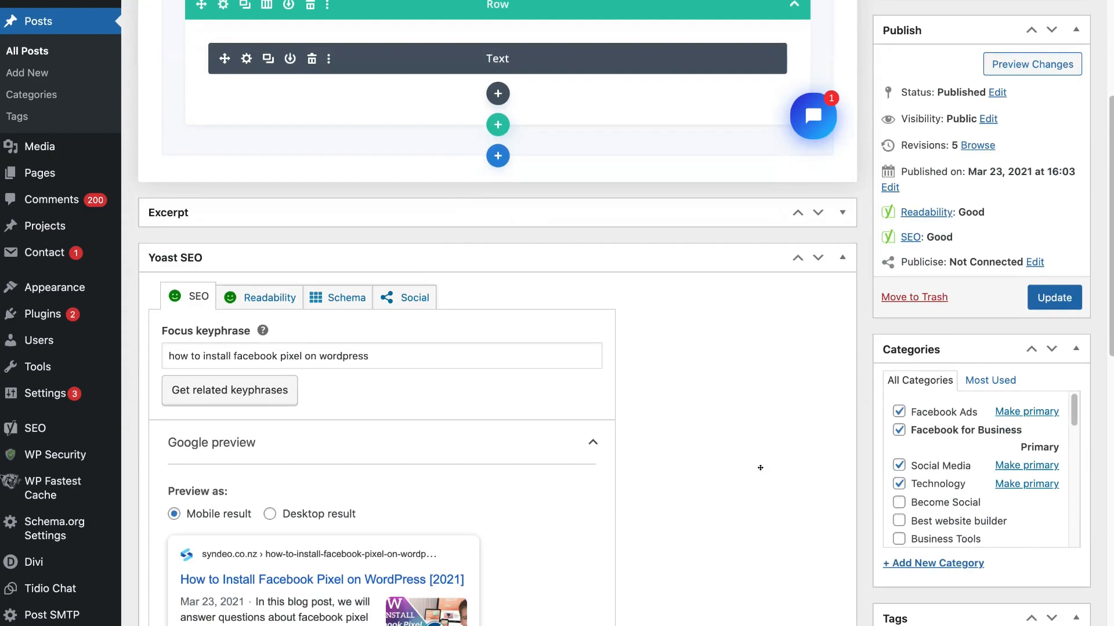
scroll(762, 471, down, 1)
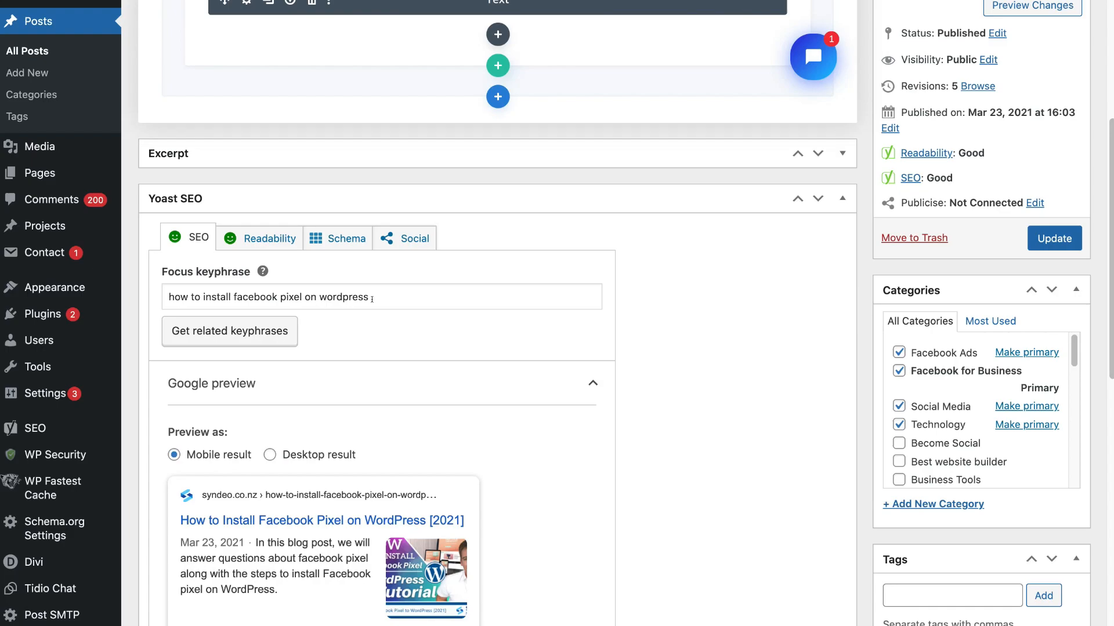
scroll(327, 368, up, 1)
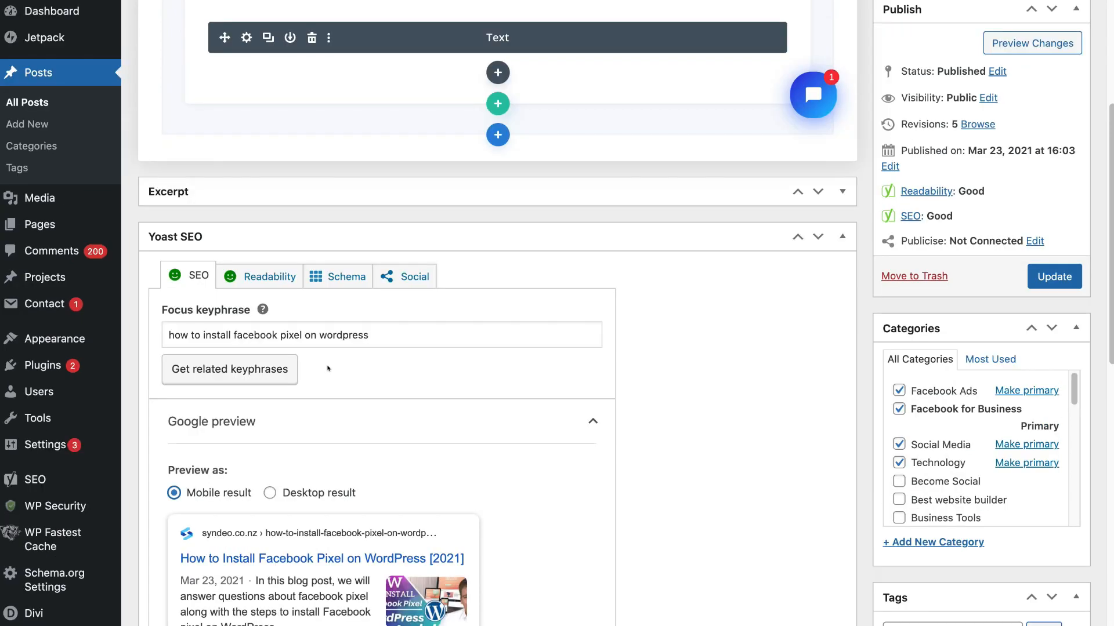
scroll(356, 379, down, 5)
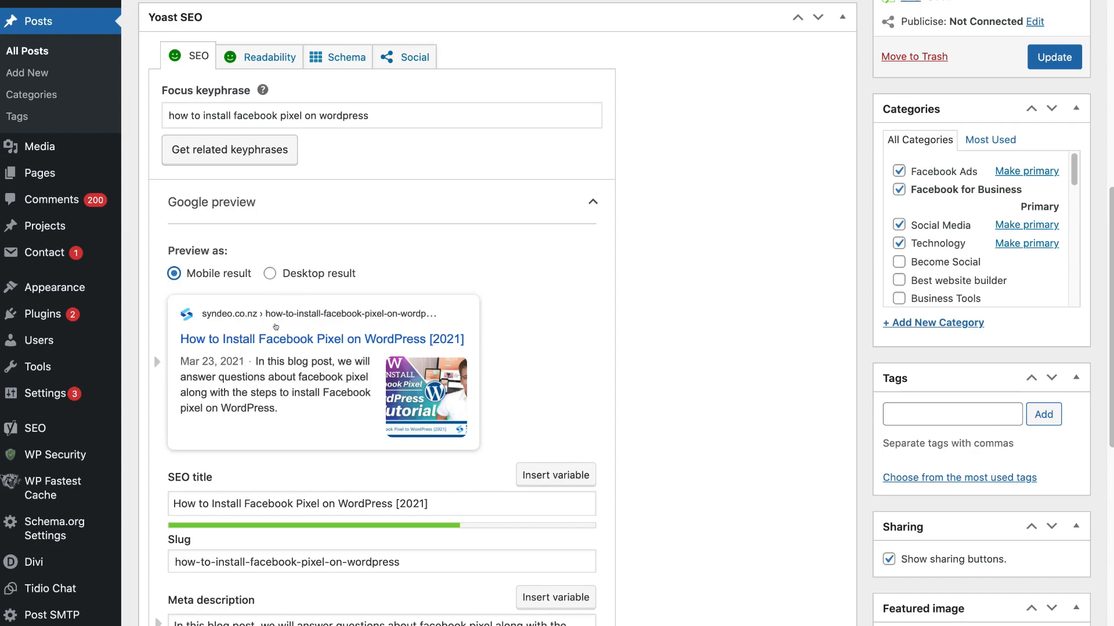
click(269, 273)
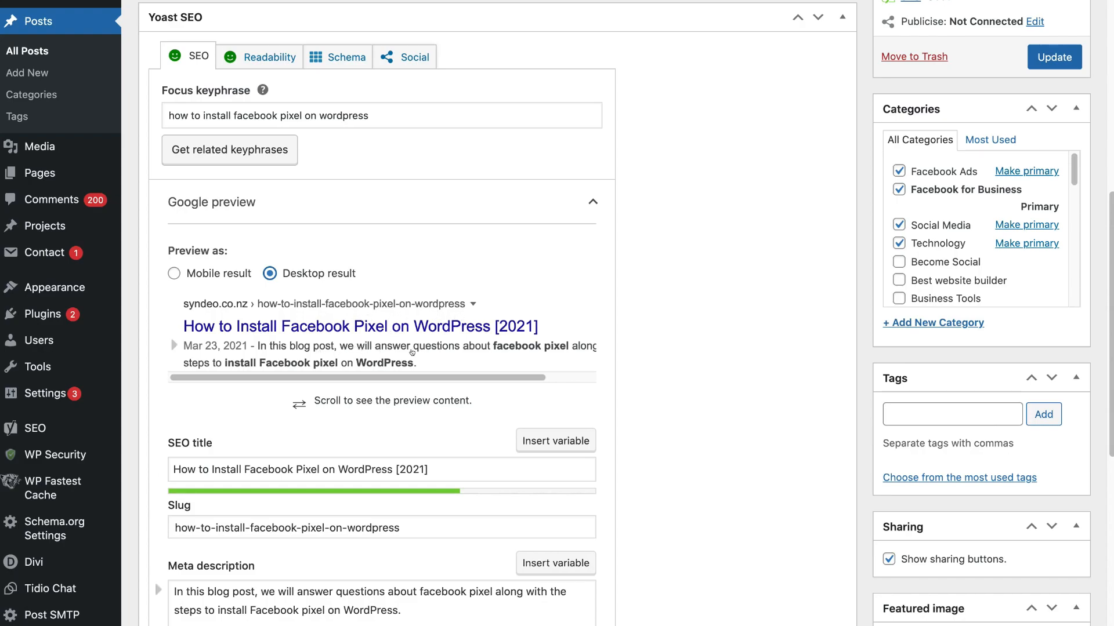
Examine the post's SEO title, slug and meta description, highlighting the keyphrase in the title and the full description text.
scroll(411, 352, down, 3)
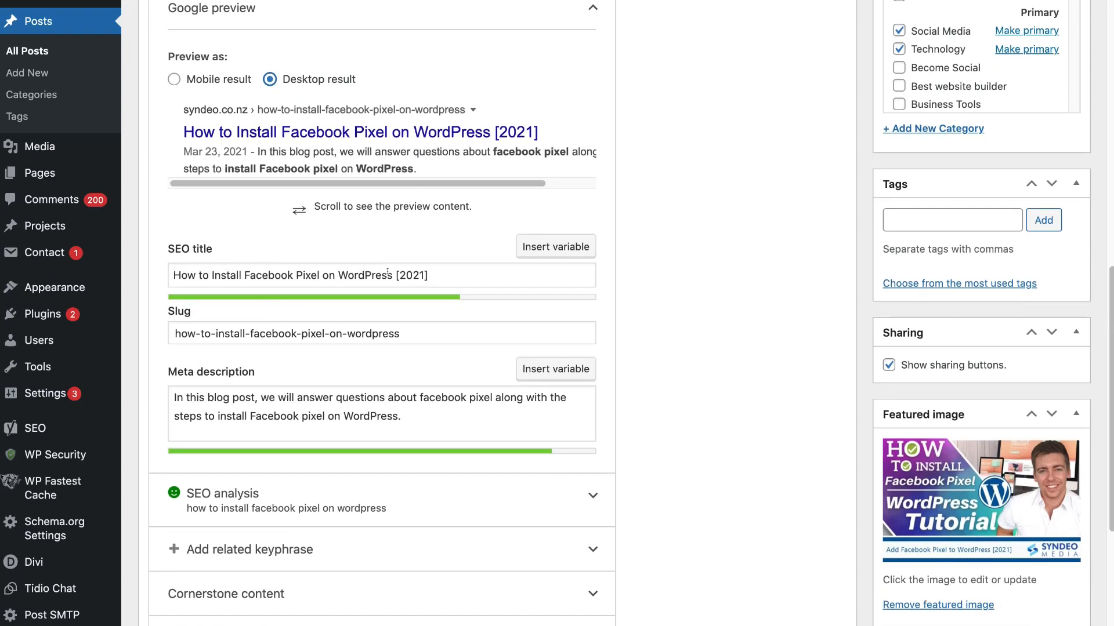
drag(392, 274, 186, 273)
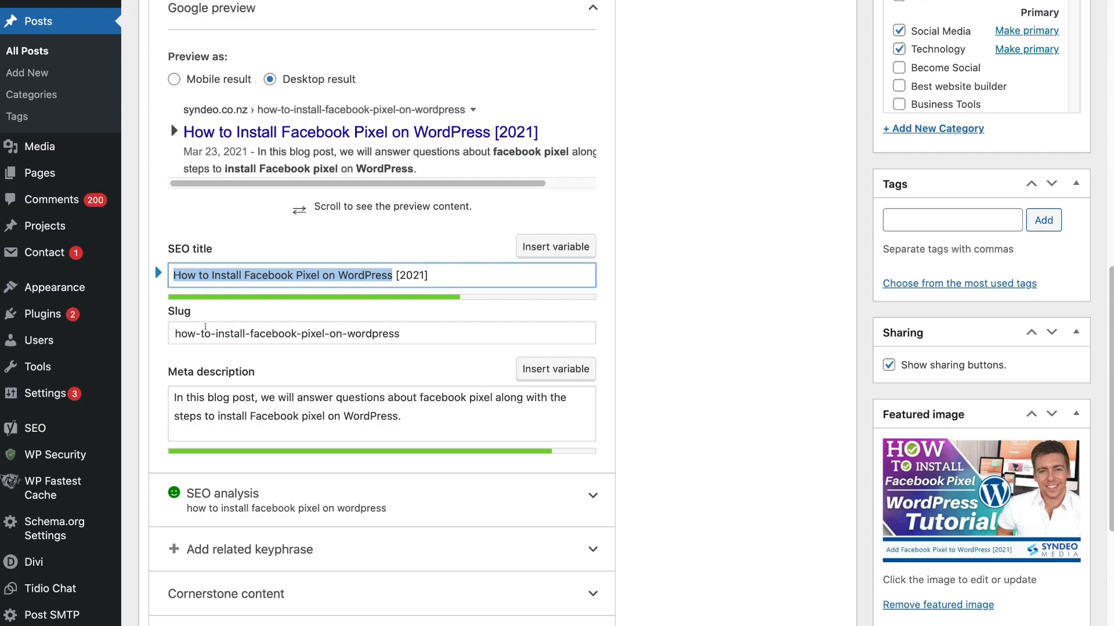
click(404, 331)
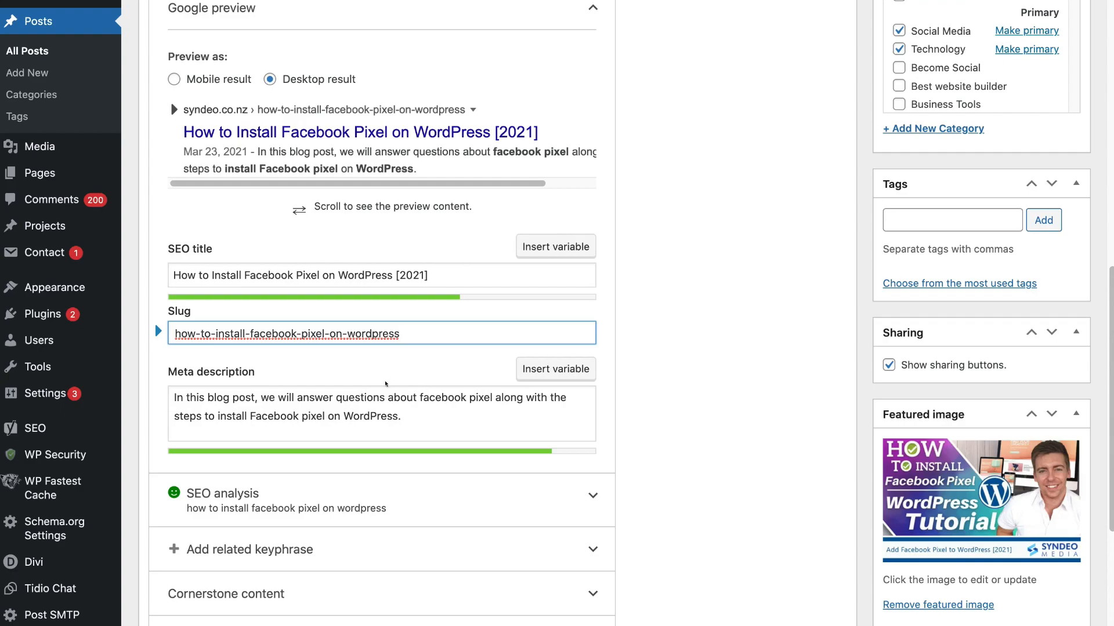
drag(402, 417, 168, 386)
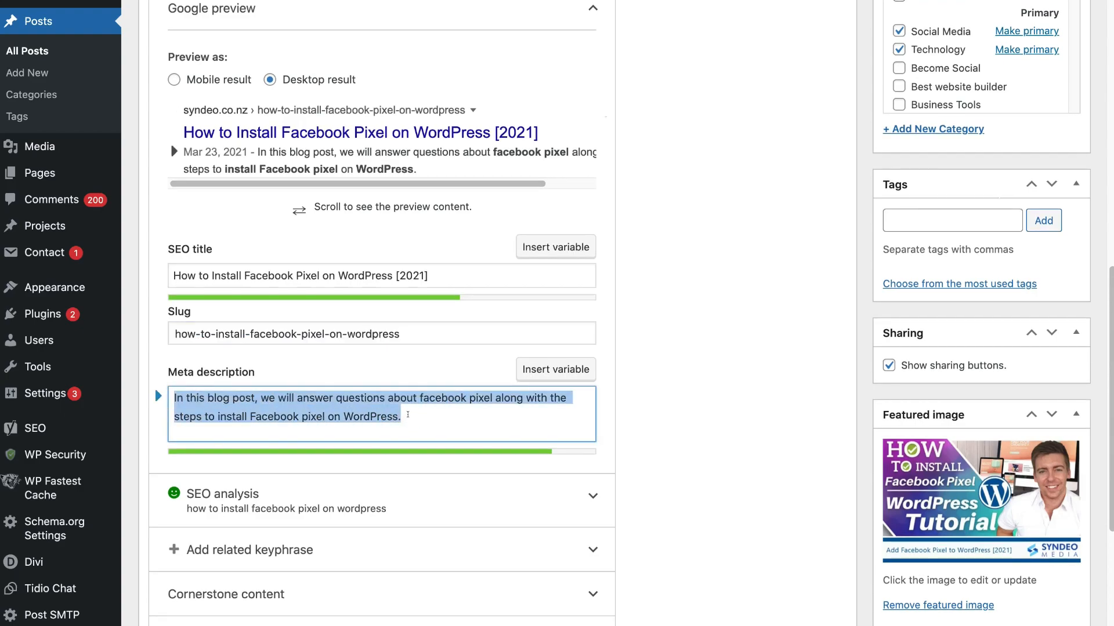
Expand the SEO analysis of the Facebook Pixel post and examine its listed problems and good results.
click(407, 417)
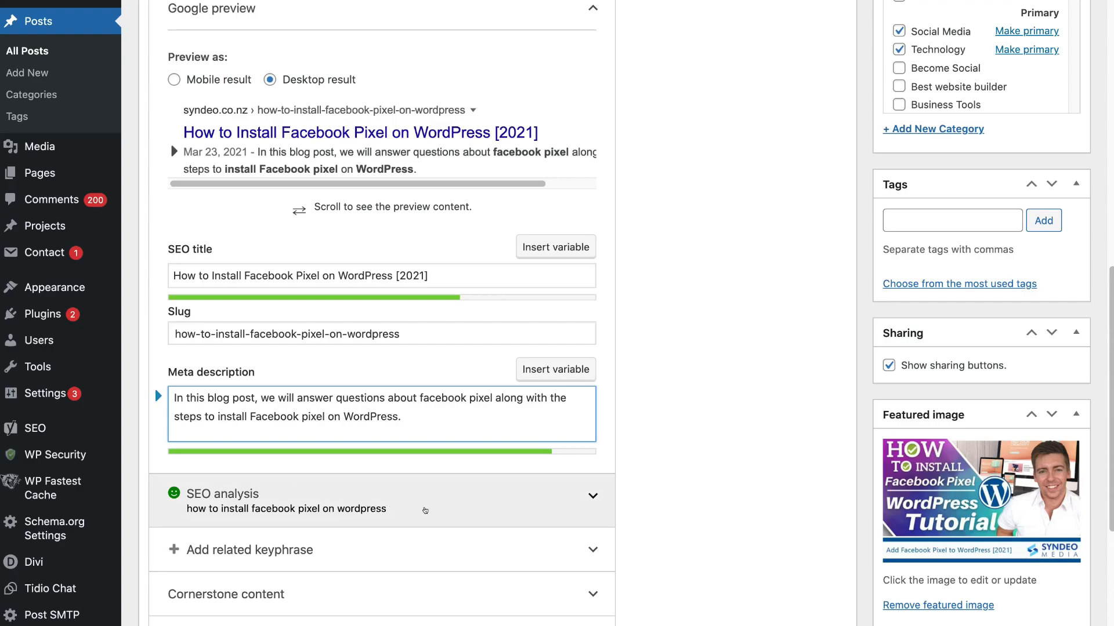
click(425, 510)
scroll(732, 525, down, 2)
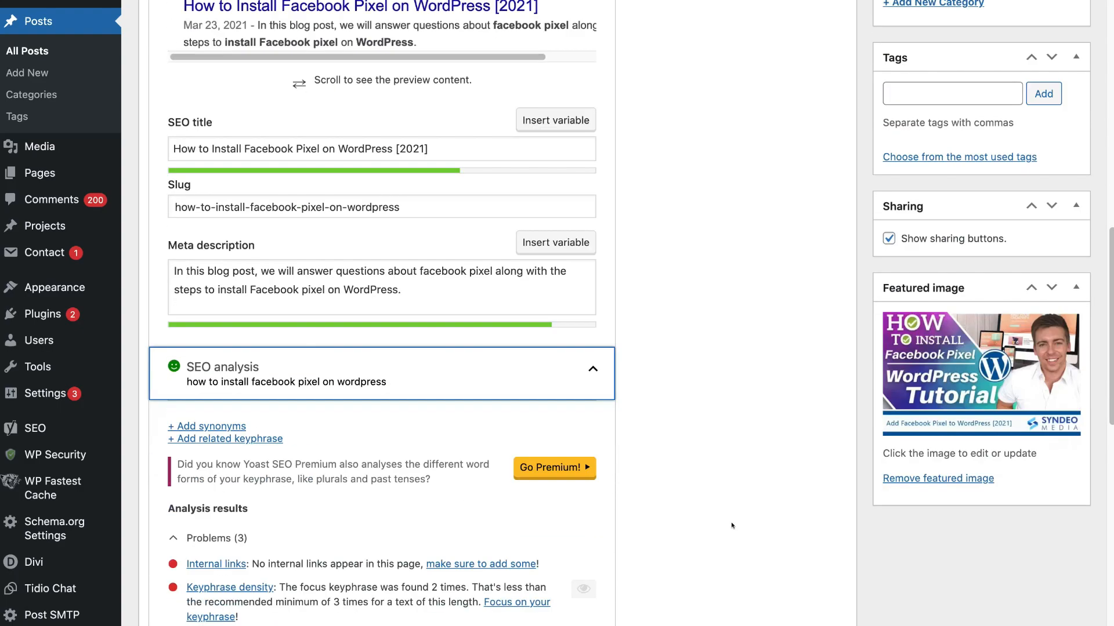
scroll(732, 525, down, 5)
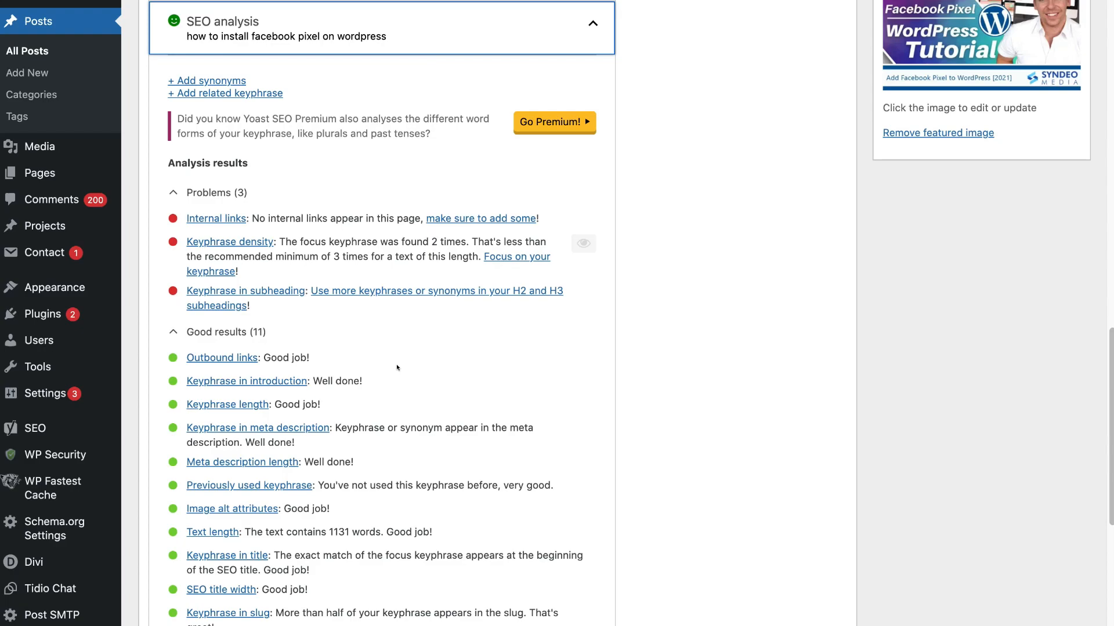
Examine the post's readability analysis results in Yoast SEO.
scroll(398, 367, up, 15)
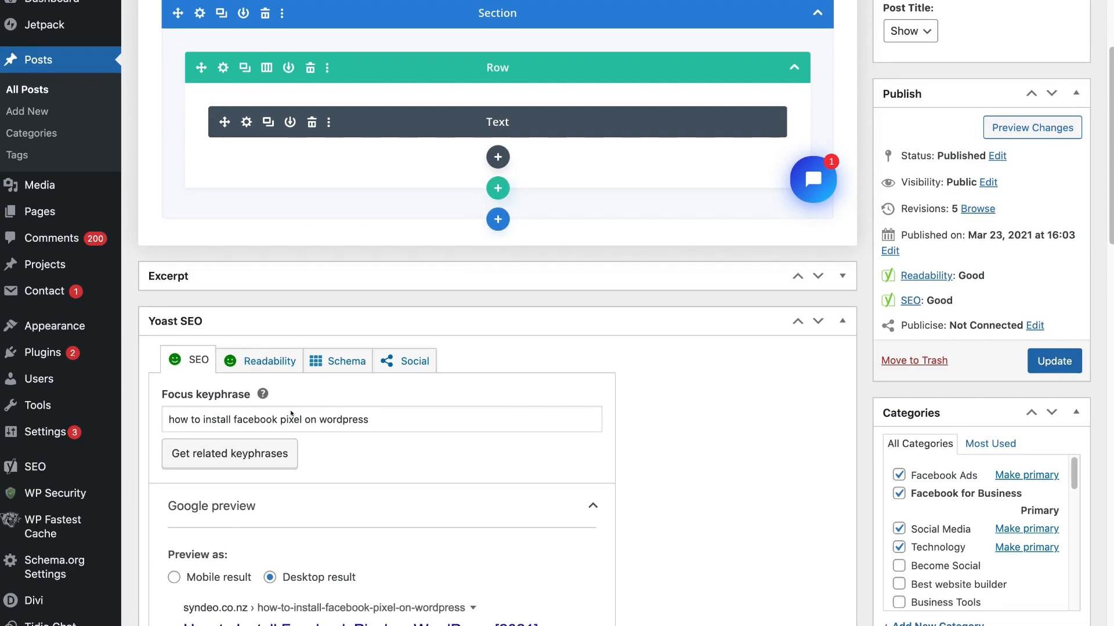
scroll(307, 371, down, 5)
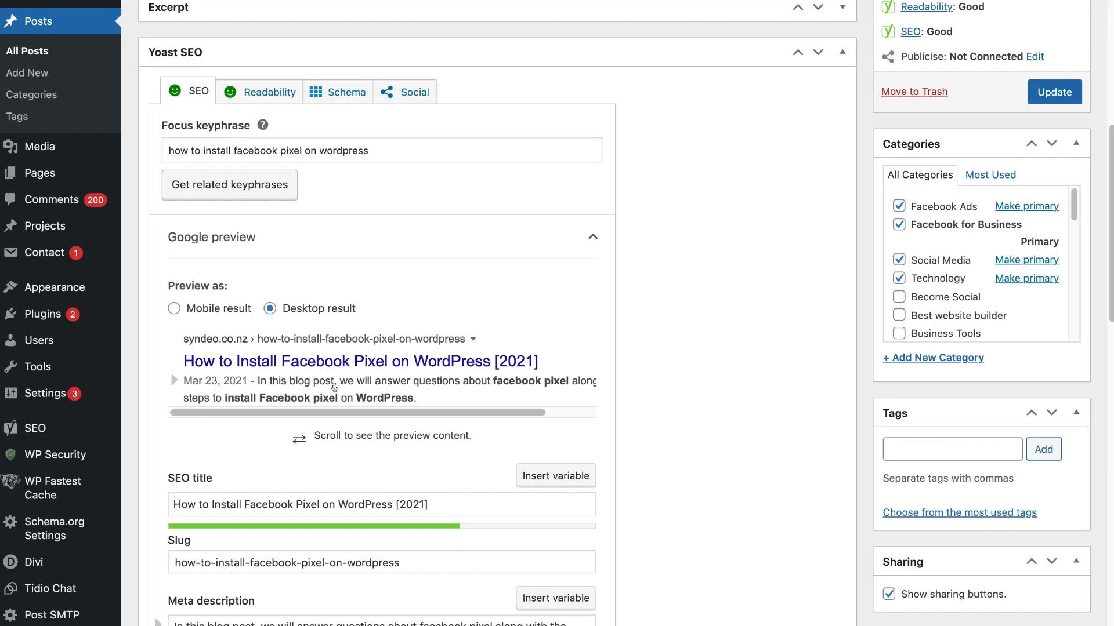
click(259, 85)
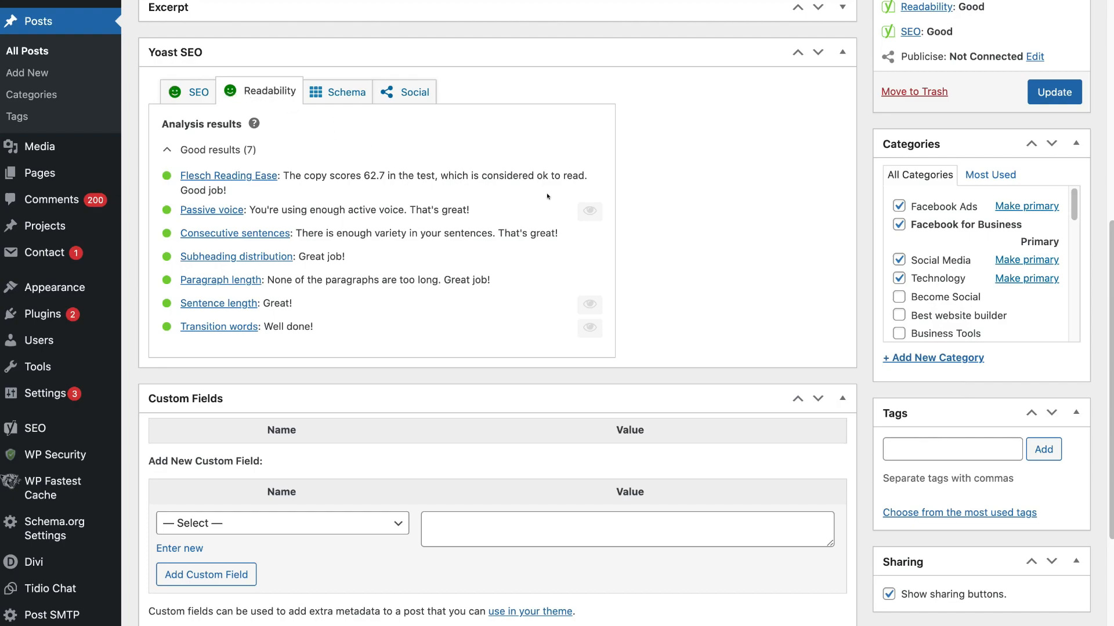
scroll(547, 196, up, 3)
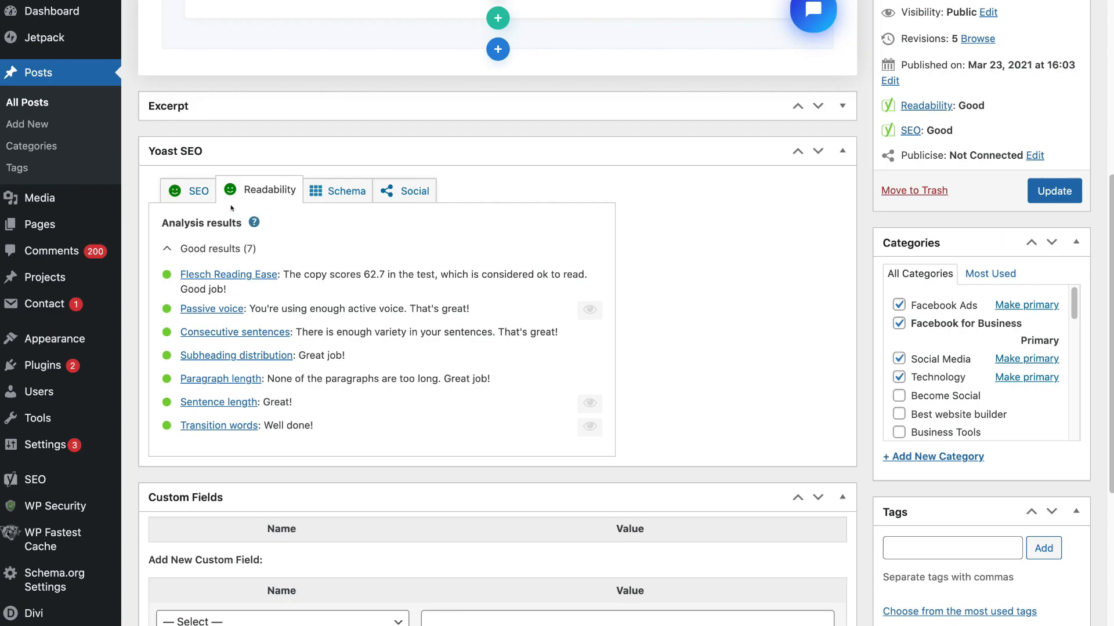
Return to the post's SEO analysis and open Yoast's explanatory article for the keyphrase density problem.
click(187, 193)
scroll(321, 347, down, 8)
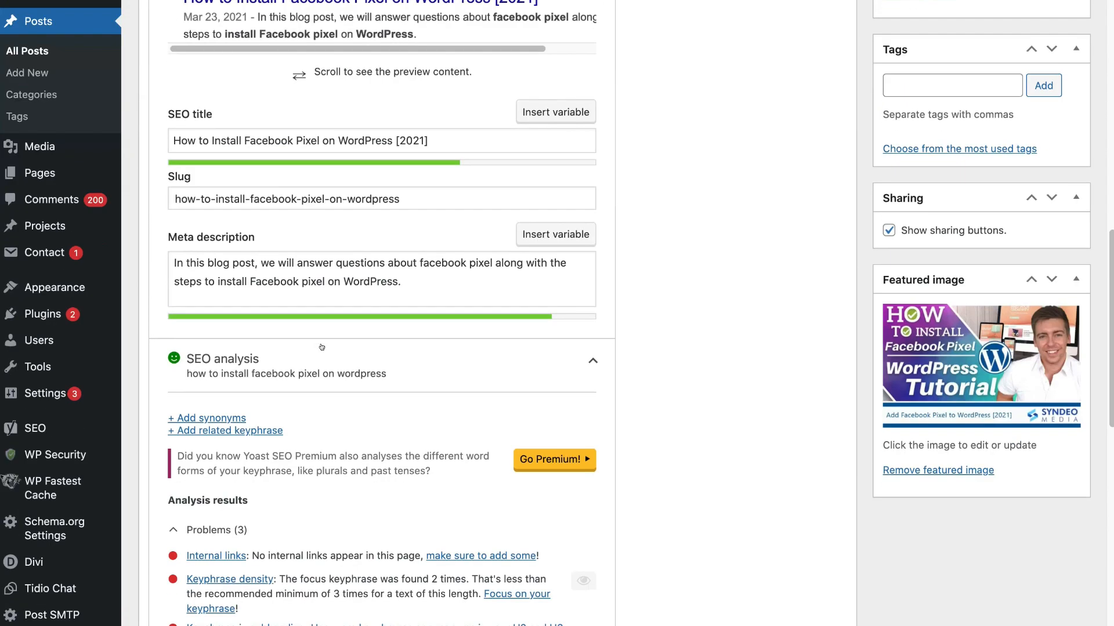
scroll(322, 347, down, 4)
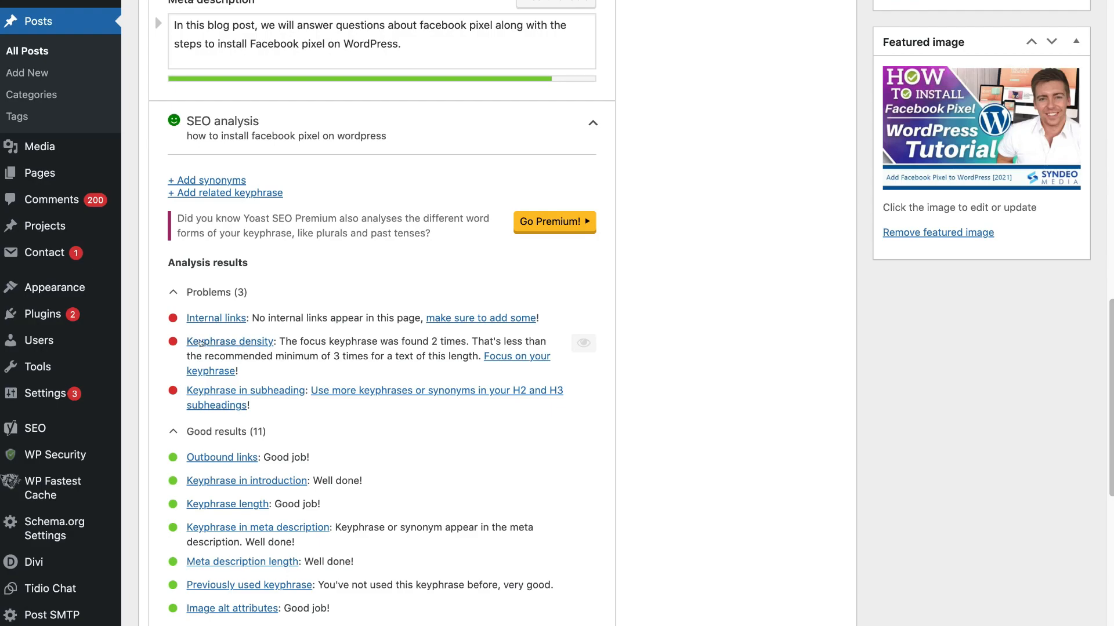
click(229, 342)
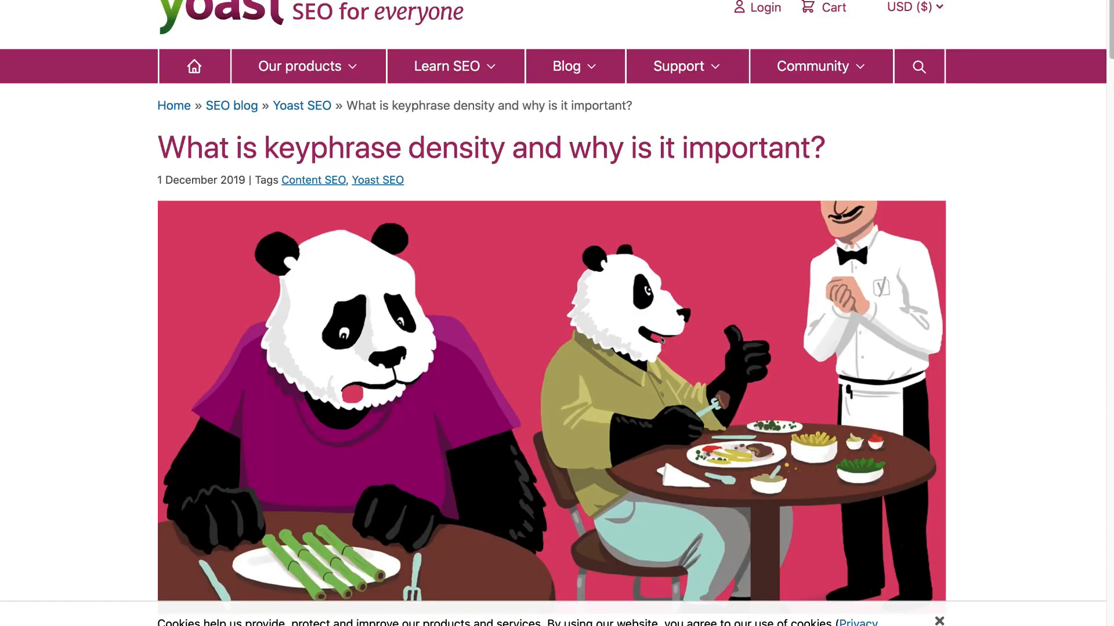
Skim the introduction of the Yoast article on what keyphrase density is and go back toward its beginning.
scroll(662, 339, down, 3)
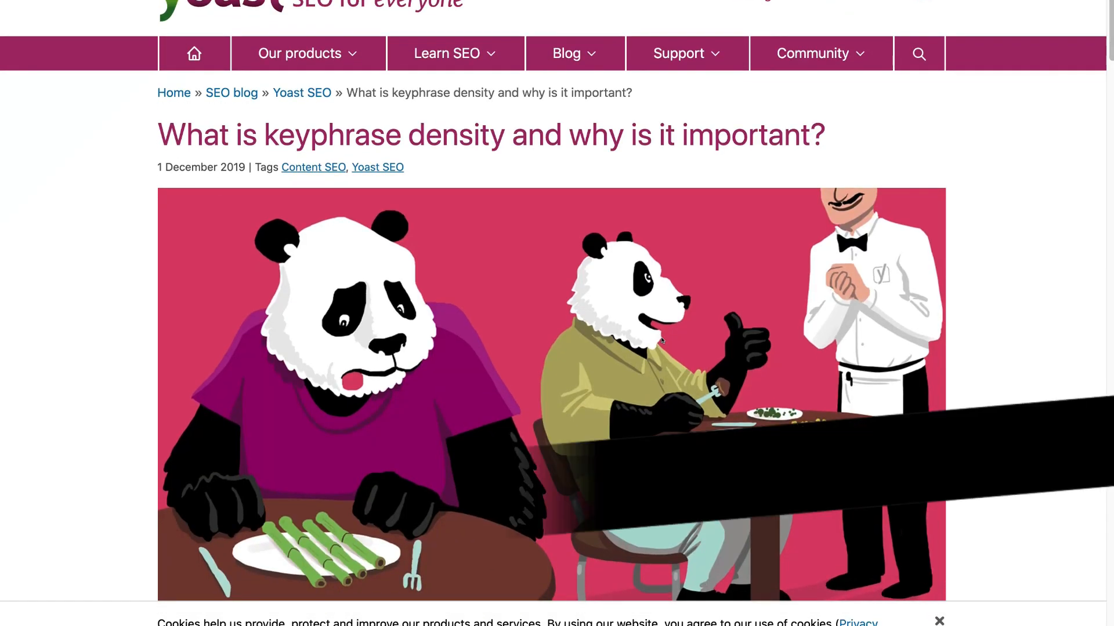
scroll(662, 340, down, 3)
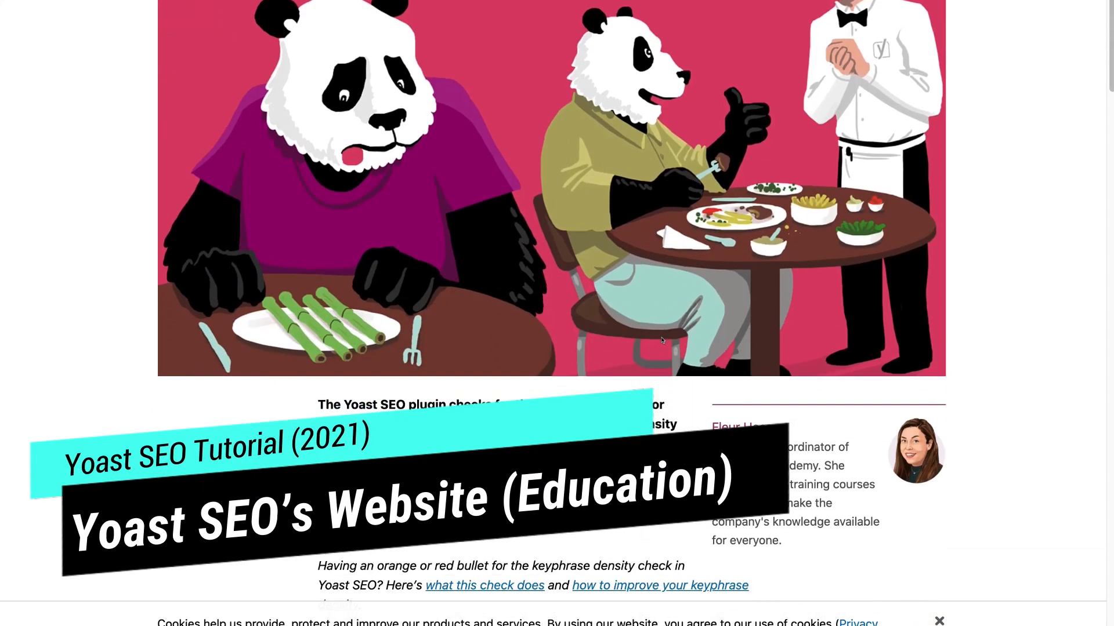
scroll(662, 340, down, 1)
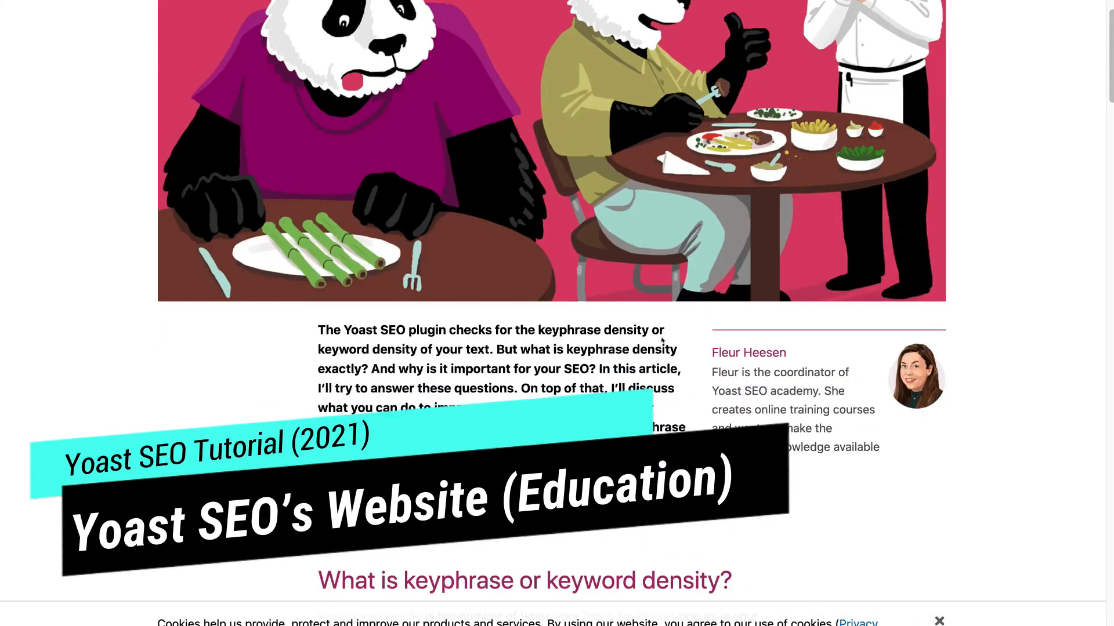
scroll(661, 340, down, 2)
scroll(662, 340, up, 9)
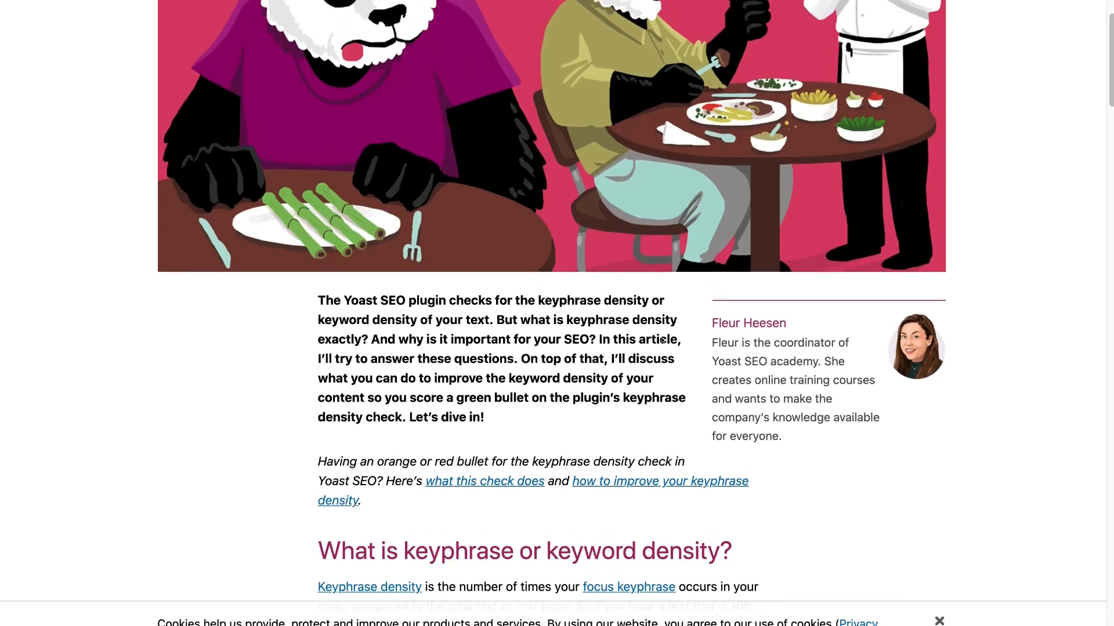